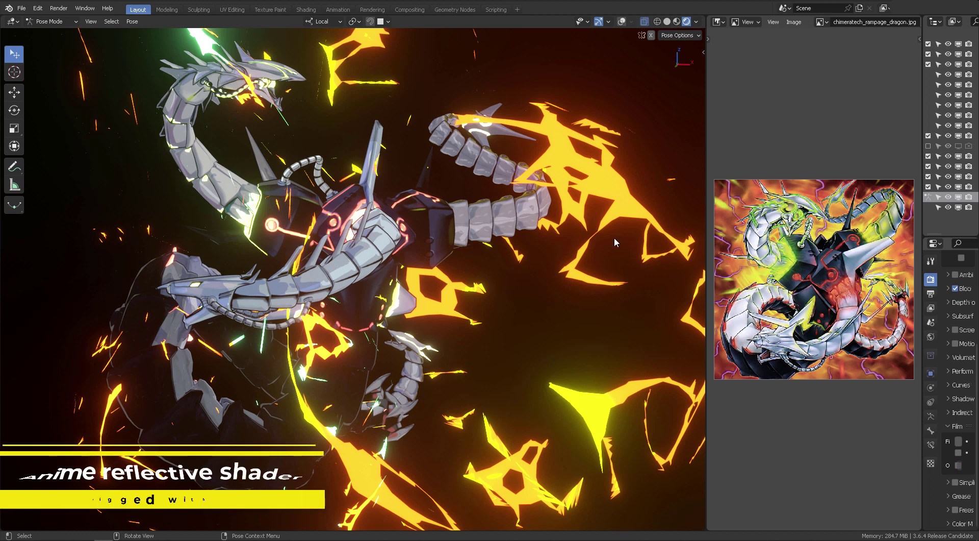
Examine the rendered dragon from several angles and compare it with the reference card artwork.
middle_drag(515, 265, 488, 285)
scroll(488, 286, up, 1)
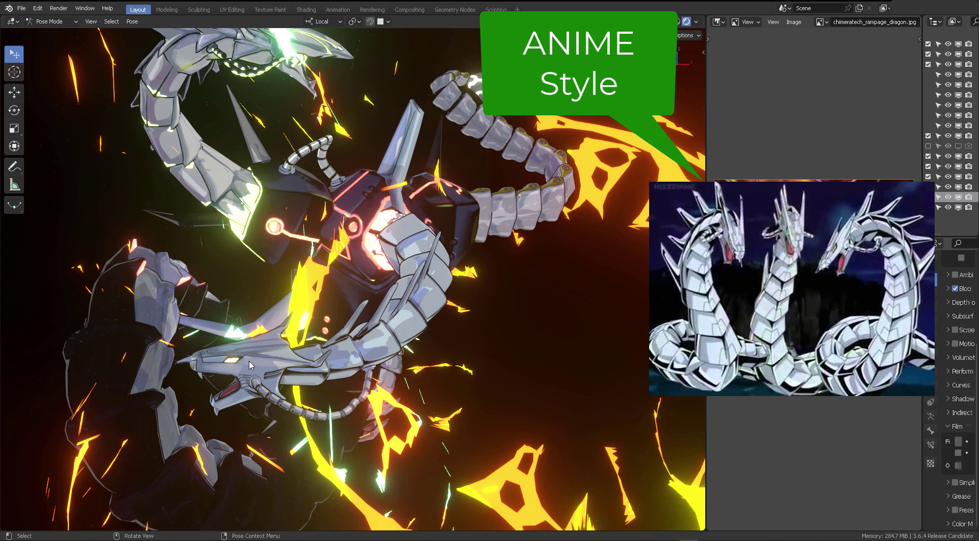
mouse_move(466, 264)
middle_down()
mouse_move(476, 288)
mouse_move(479, 252)
middle_up()
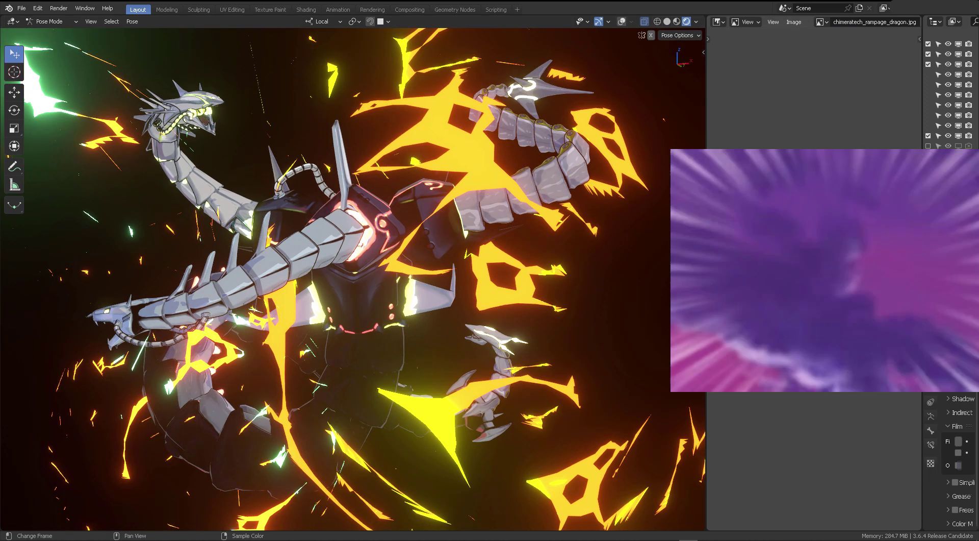
middle_drag(818, 277, 821, 228)
scroll(821, 228, up, 2)
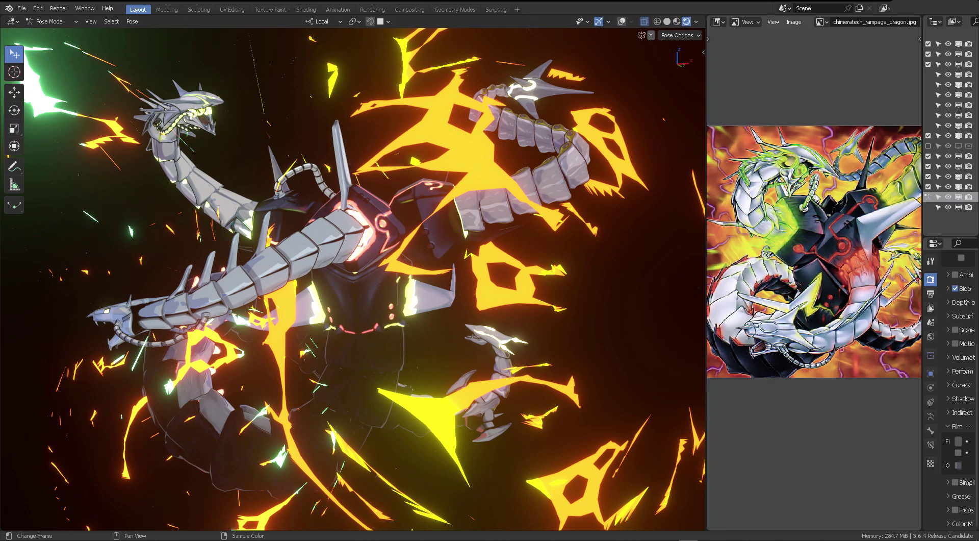
middle_drag(480, 273, 525, 338)
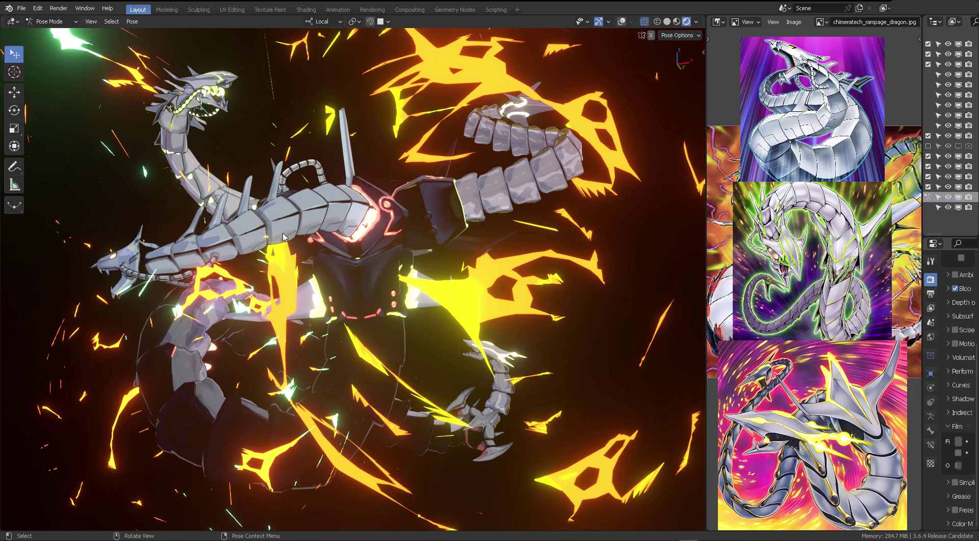
middle_drag(284, 236, 322, 251)
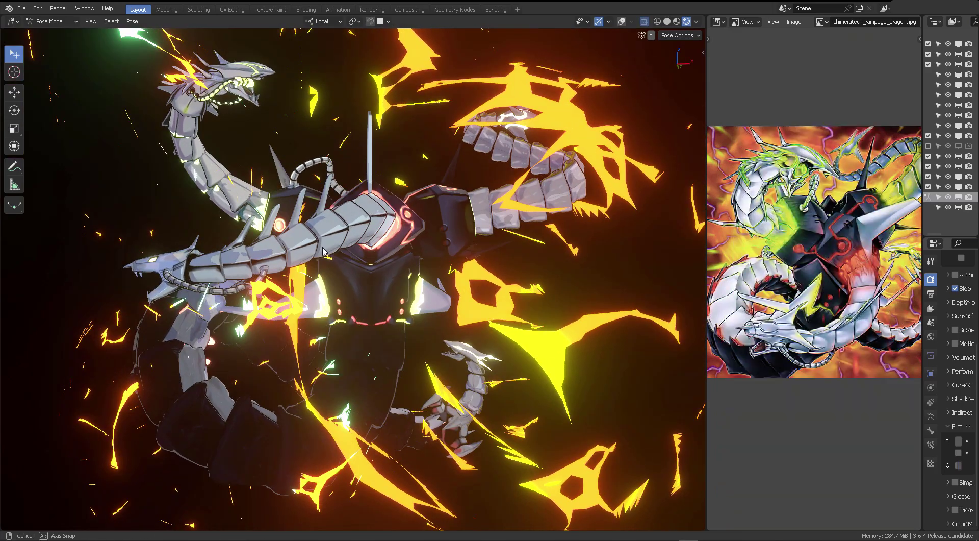
Display the dragon rig in solid shading with viewport overlays shown, and clear the bone selection.
click(622, 21)
middle_drag(459, 209, 450, 216)
click(670, 21)
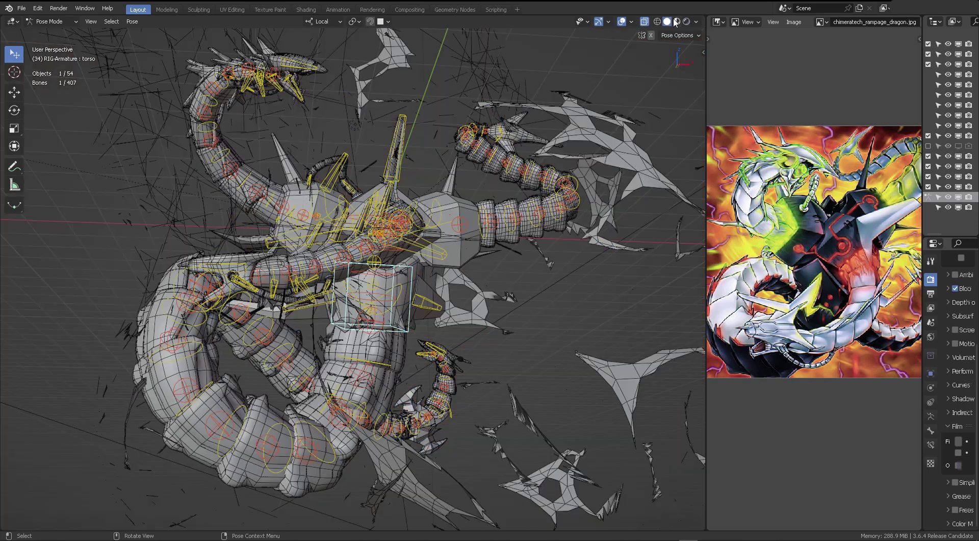
middle_drag(485, 242, 428, 130)
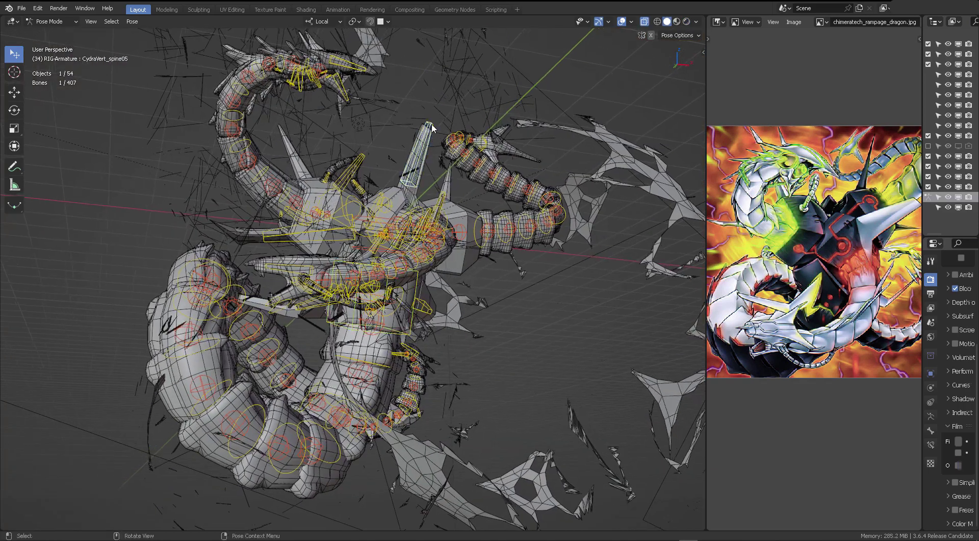
key(a)
click(426, 181)
middle_drag(424, 185, 404, 198)
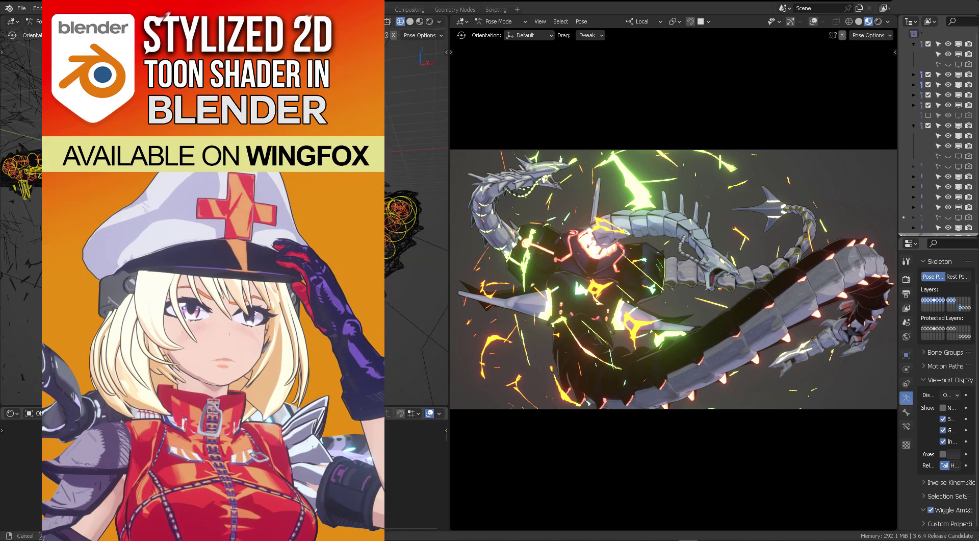
Examine the posed dragon in the full-screen camera view and in the working view with its bone controls.
middle_drag(235, 219, 204, 216)
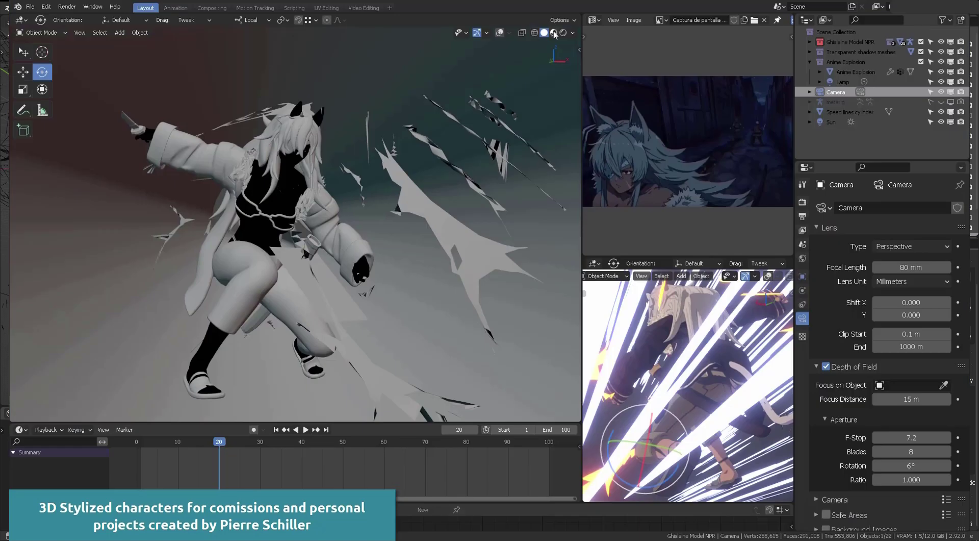
click(553, 33)
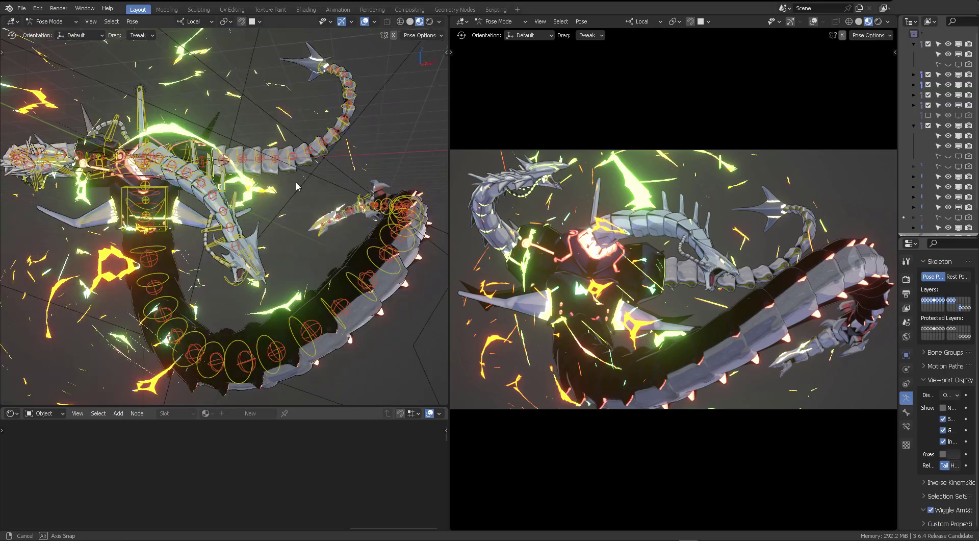
key(ctrl+space)
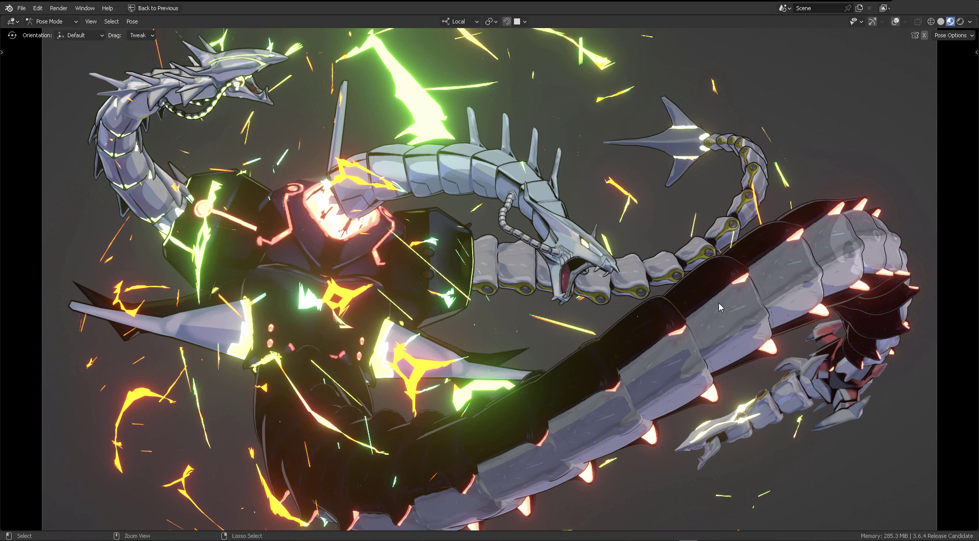
key(ctrl+space)
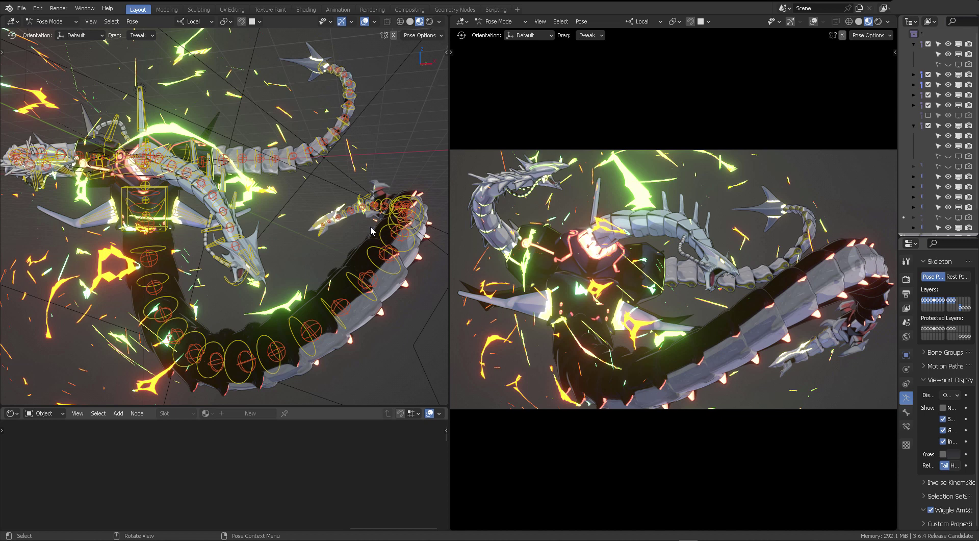
middle_drag(255, 186, 275, 205)
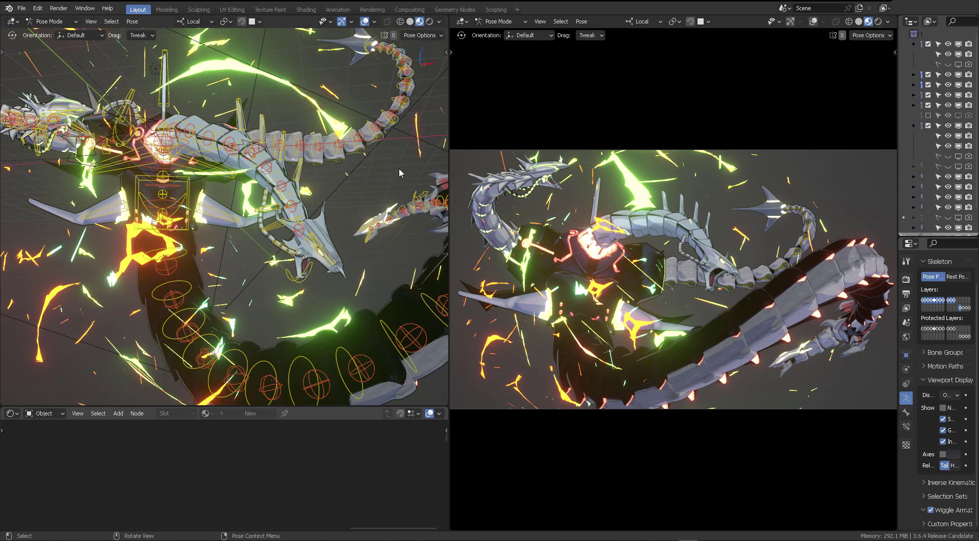
Maximize the working viewport and select the box-shaped torso control in Pose Mode.
key(ctrl+space)
scroll(485, 297, down, 2)
mouse_move(443, 228)
shift+middle_down()
mouse_move(432, 233)
mouse_move(446, 230)
shift+middle_up()
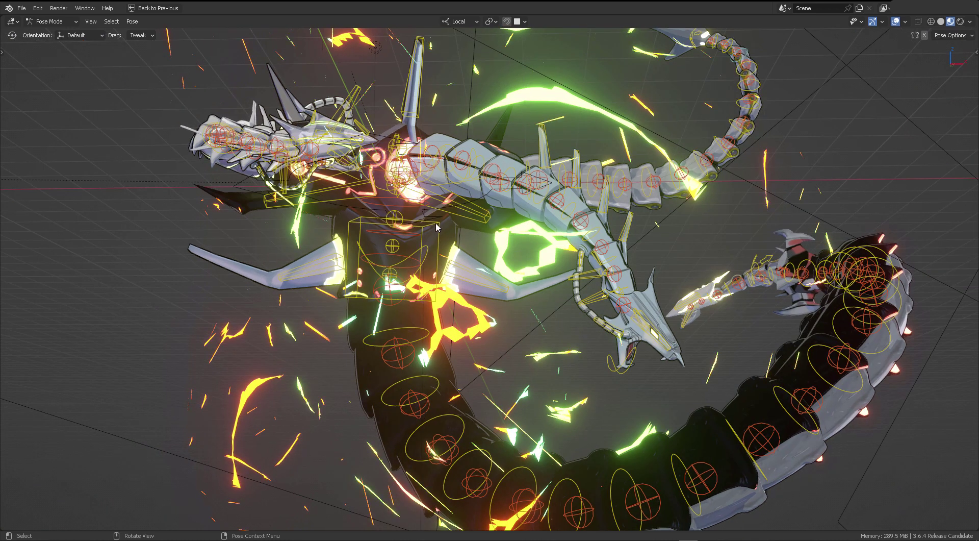
click(436, 227)
key(ctrl+Tab)
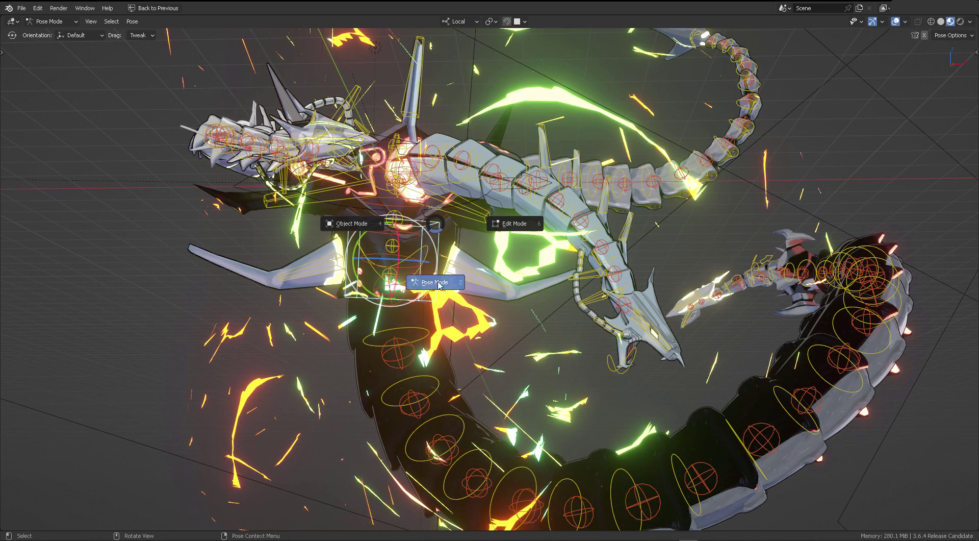
click(438, 284)
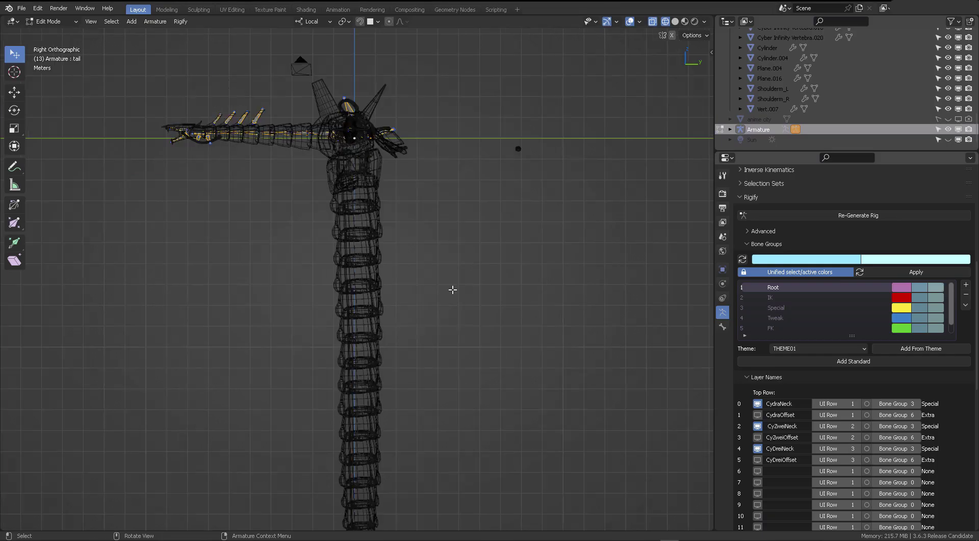
Select one of the long shoulder bones beside the glowing chest and rotate it freely with a trackball rotation.
middle_drag(452, 289, 403, 124)
middle_drag(391, 250, 455, 321)
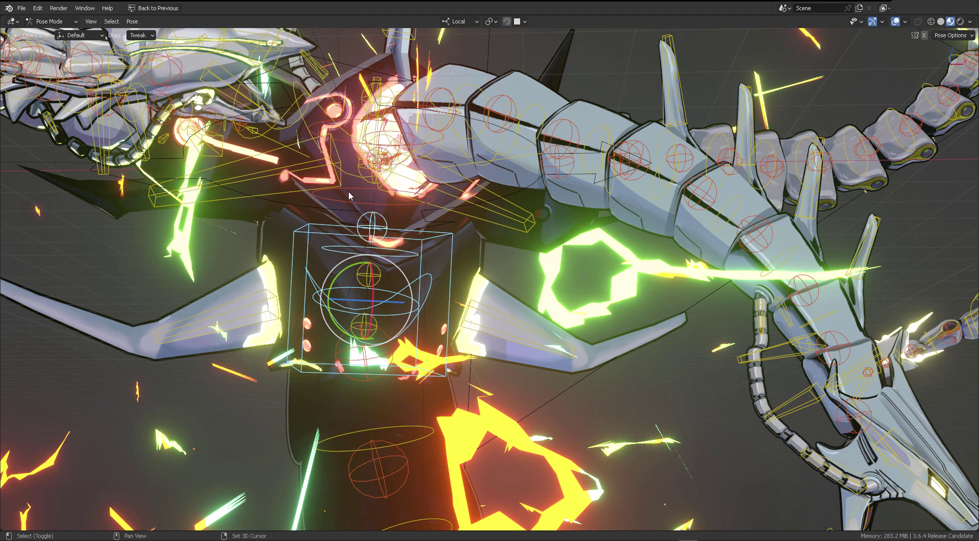
middle_drag(347, 191, 398, 339)
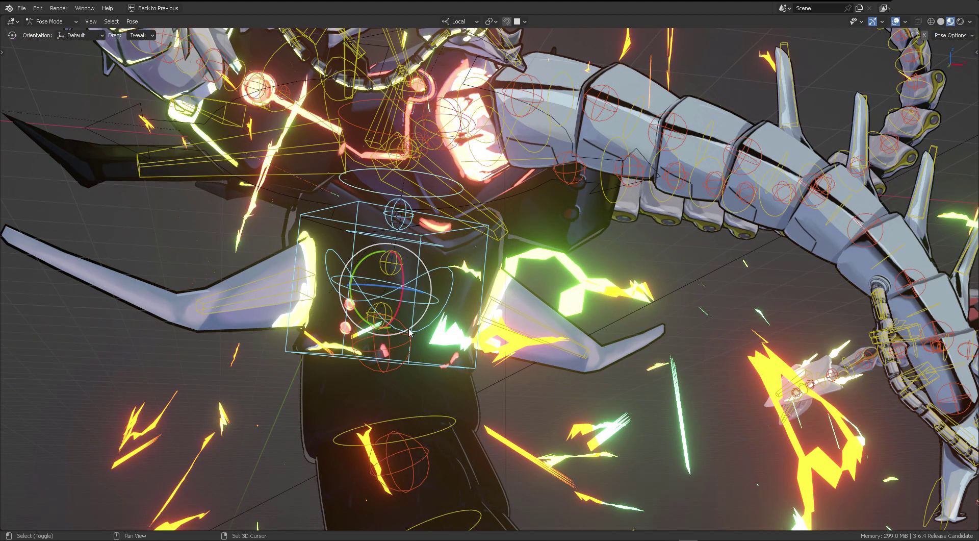
middle_drag(431, 159, 377, 132)
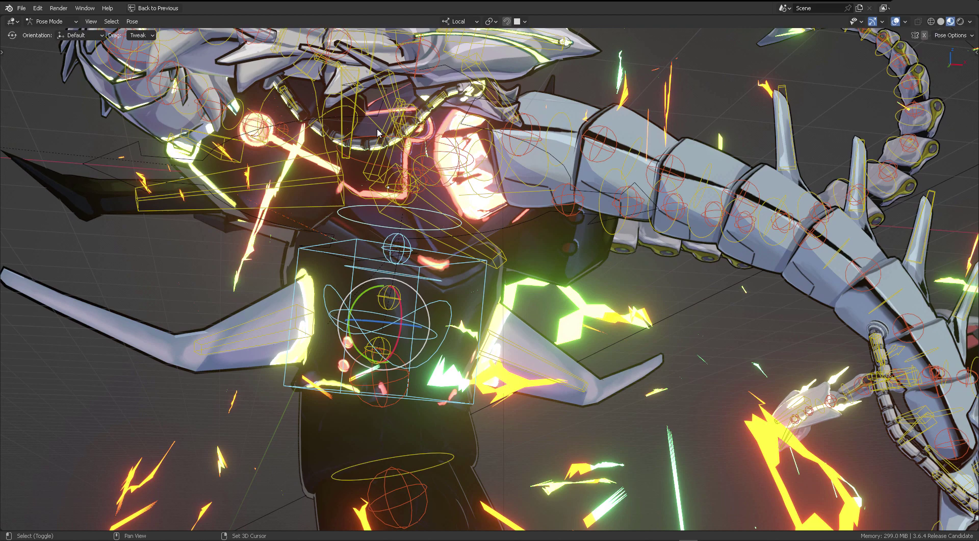
middle_drag(407, 166, 375, 170)
click(250, 204)
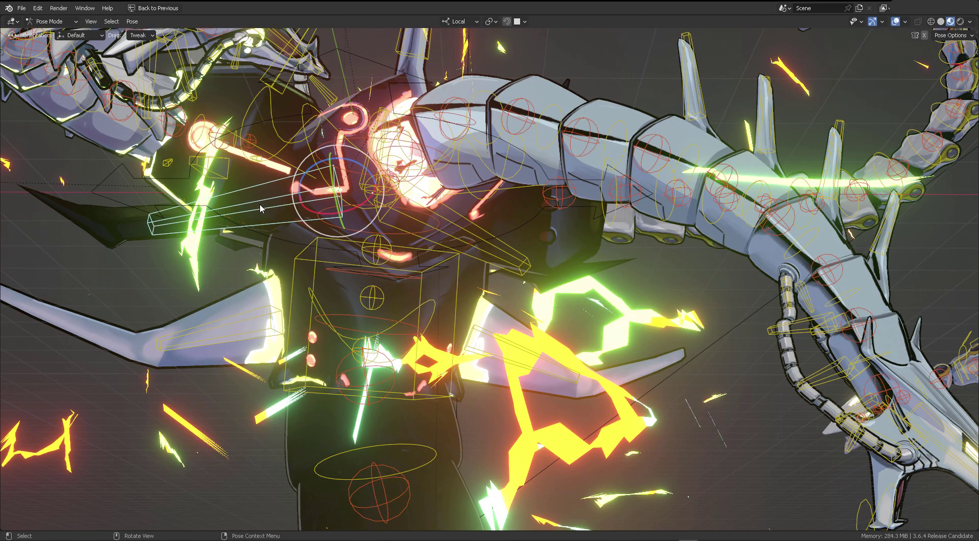
middle_drag(475, 220, 466, 175)
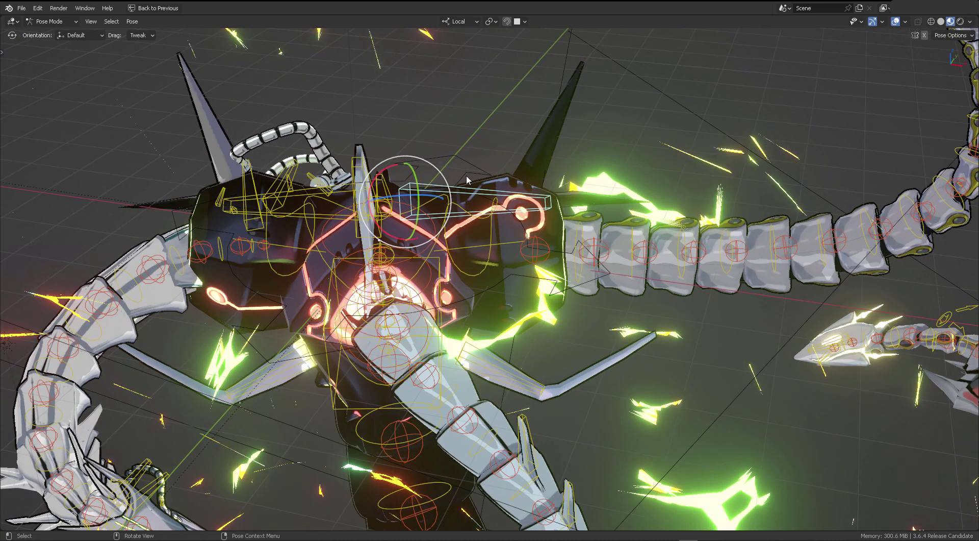
key(r)
key(r)
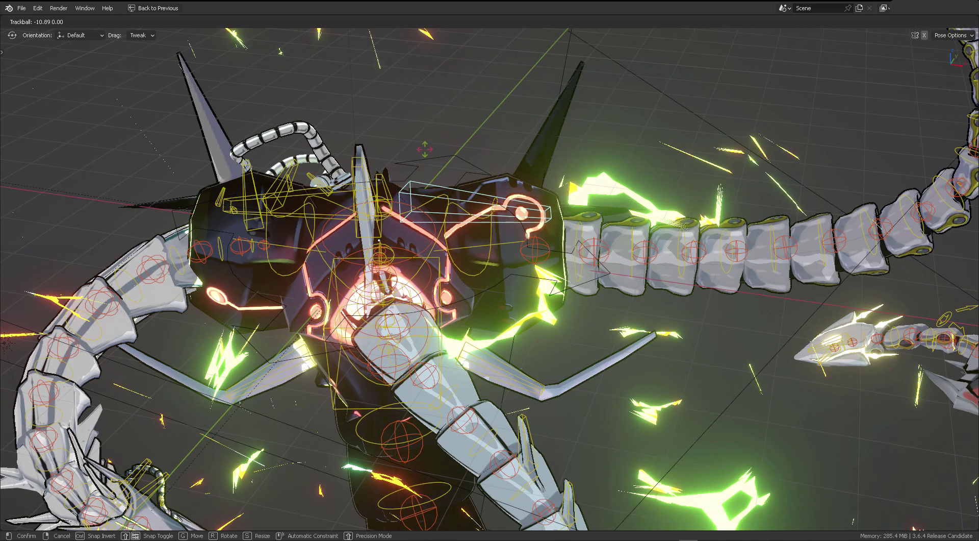
click(434, 157)
middle_drag(474, 204, 474, 182)
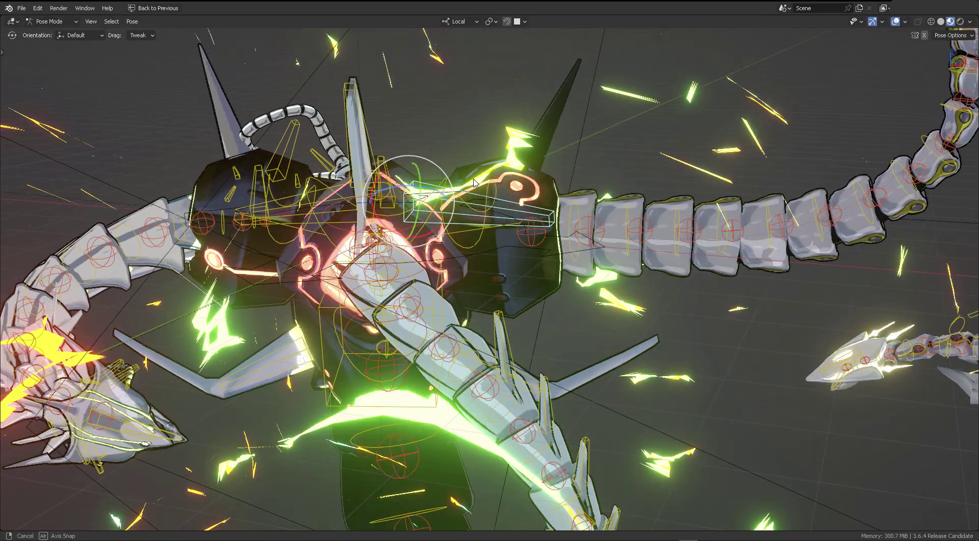
Clear the selection, select the curved shoulder control between chest and shoulder armor, and rotate it slightly about its local Z axis.
key(alt+a)
click(477, 246)
middle_drag(543, 188, 468, 235)
scroll(564, 147, up, 3)
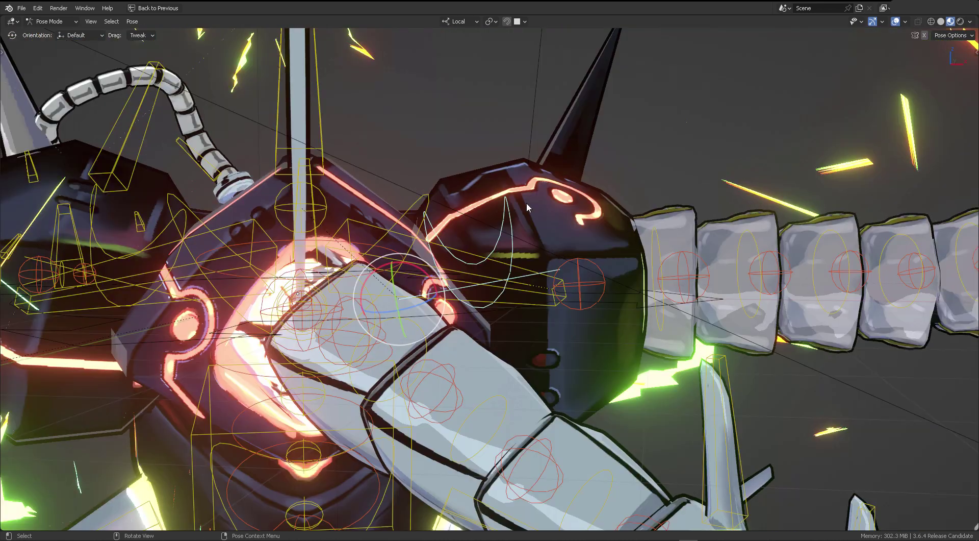
middle_drag(527, 204, 513, 268)
scroll(532, 228, down, 2)
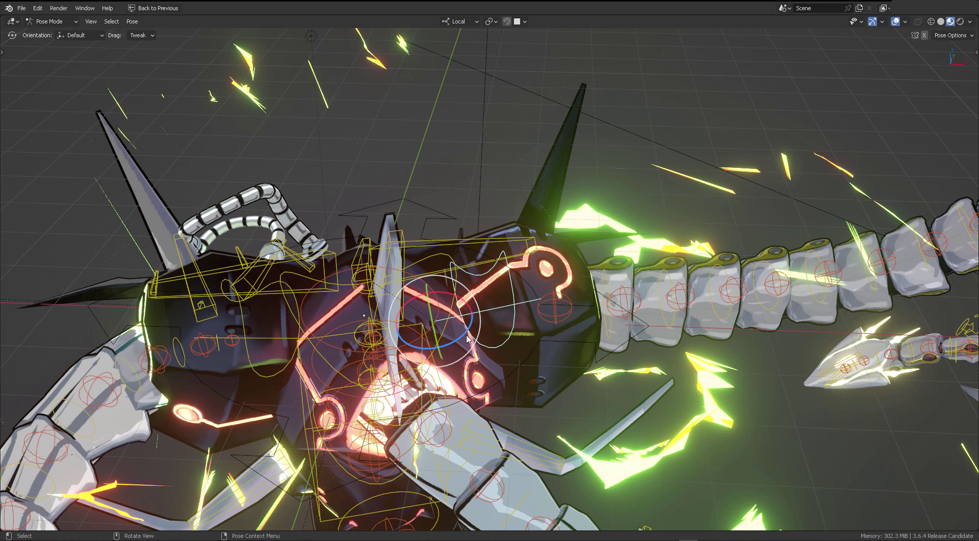
drag(467, 338, 486, 311)
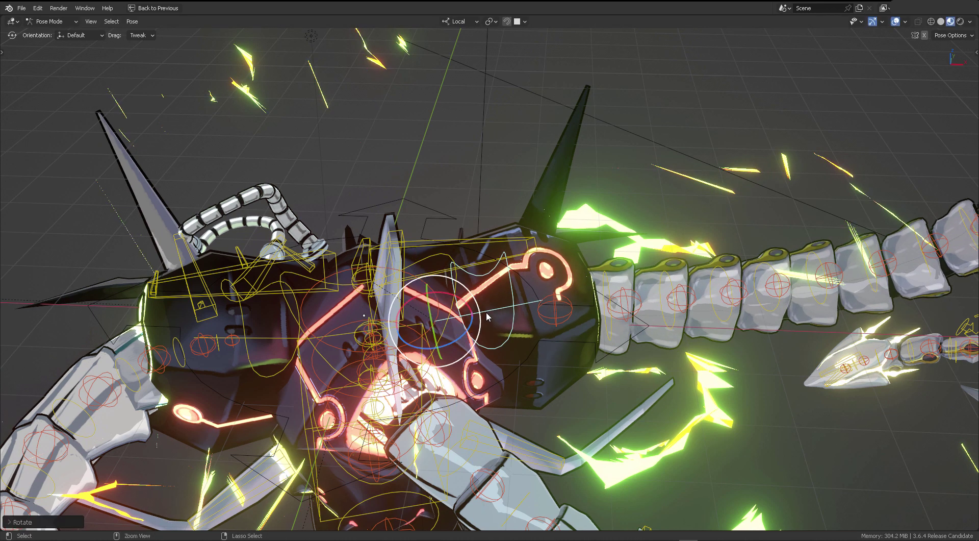
Rotate the curved shoulder control about its local X axis.
middle_drag(486, 311, 432, 276)
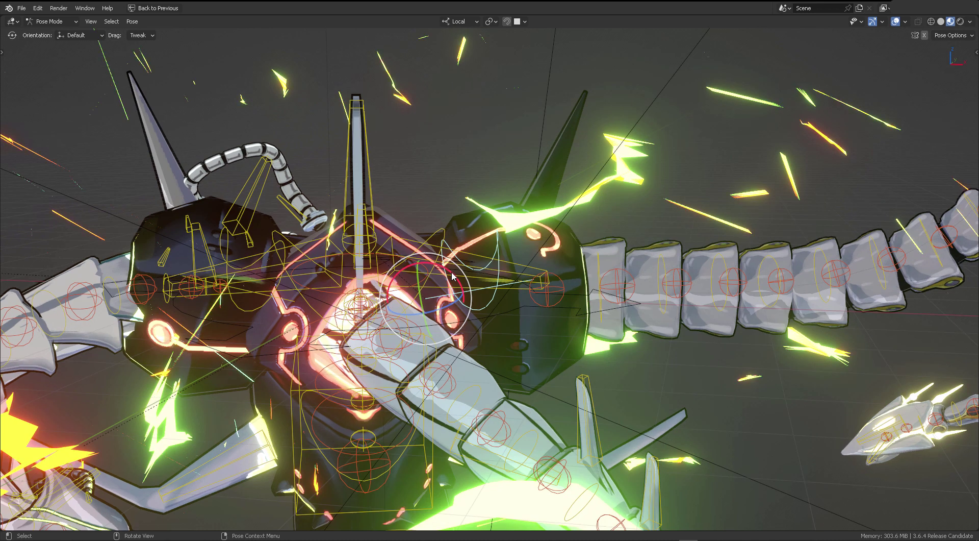
drag(452, 276, 458, 221)
middle_drag(457, 222, 591, 155)
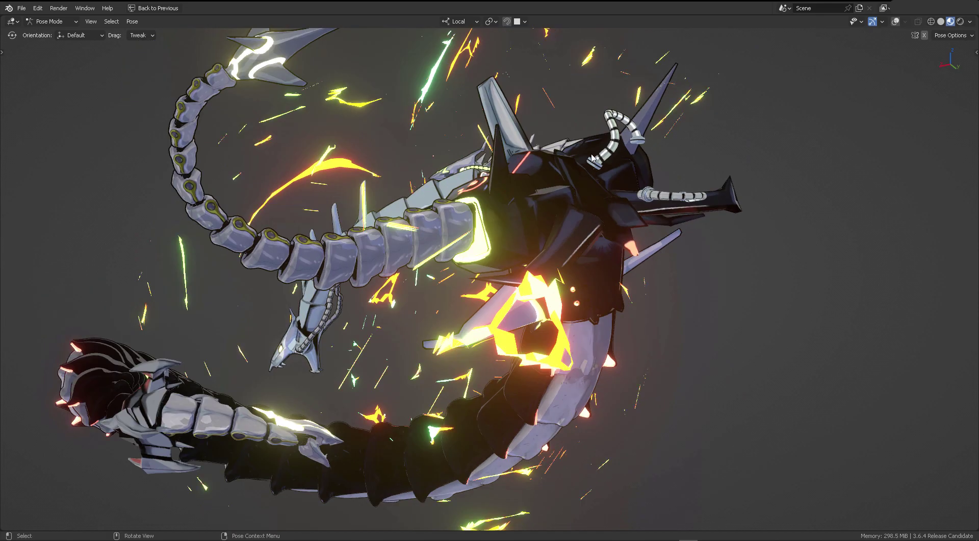
middle_drag(612, 206, 576, 219)
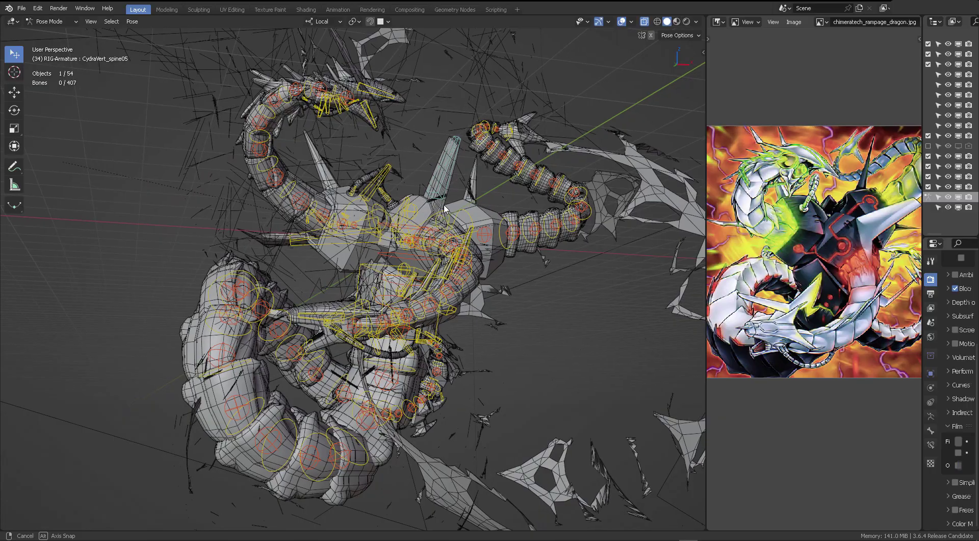
Draw a freehand annotation loop around the dragon's central body, from the base of the chest spike down to the upper tail.
middle_drag(443, 208, 411, 278)
key(n)
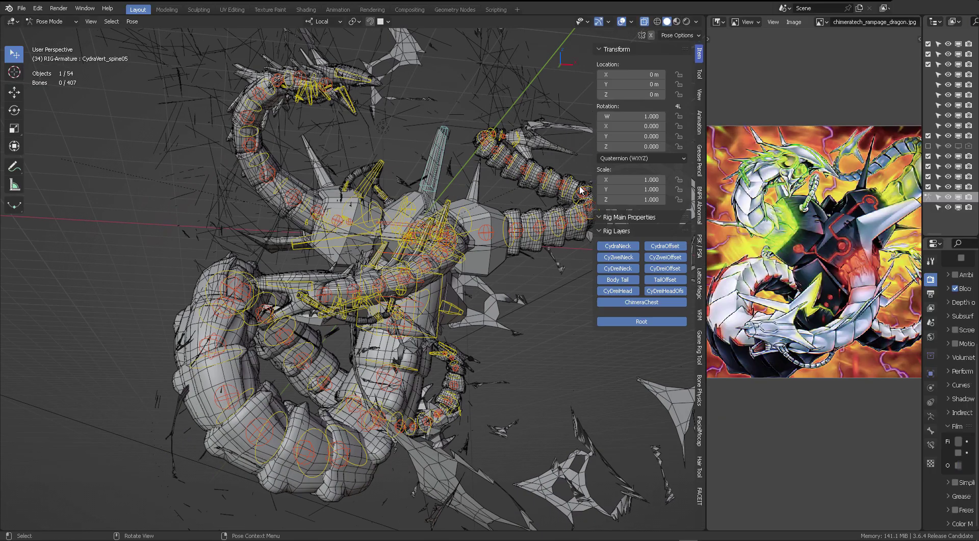
click(701, 94)
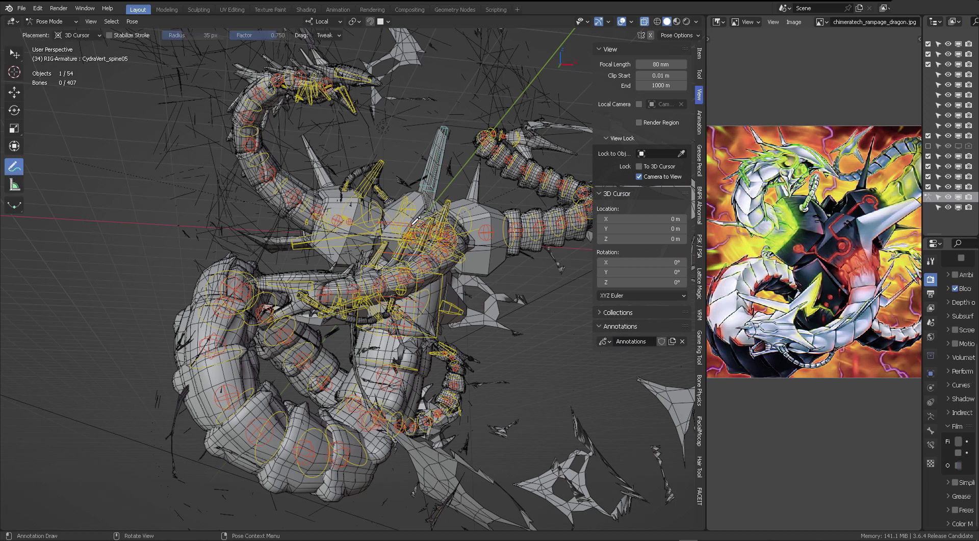
mouse_move(420, 199)
mouse_down()
mouse_move(363, 386)
mouse_move(424, 312)
mouse_move(432, 202)
mouse_up()
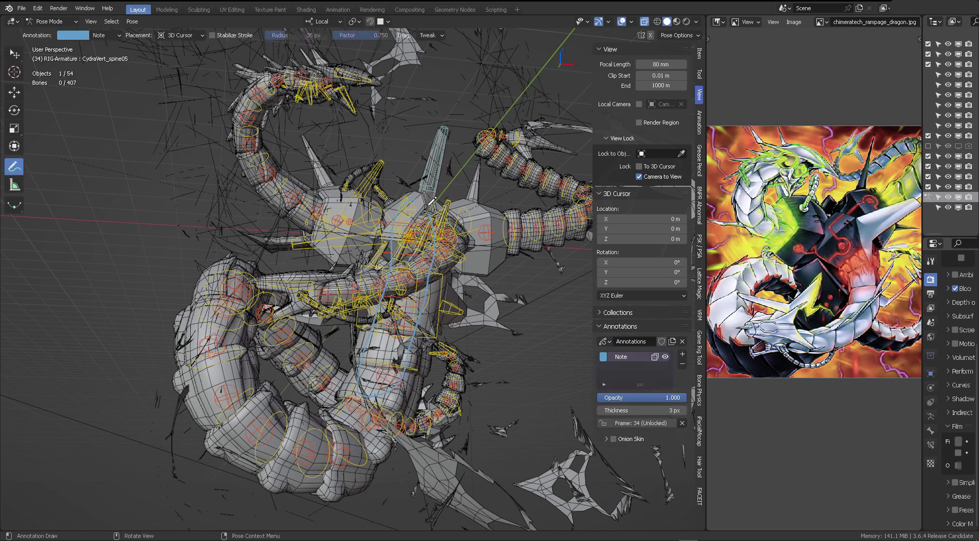
mouse_move(432, 201)
middle_down()
mouse_move(454, 191)
mouse_move(395, 218)
middle_up()
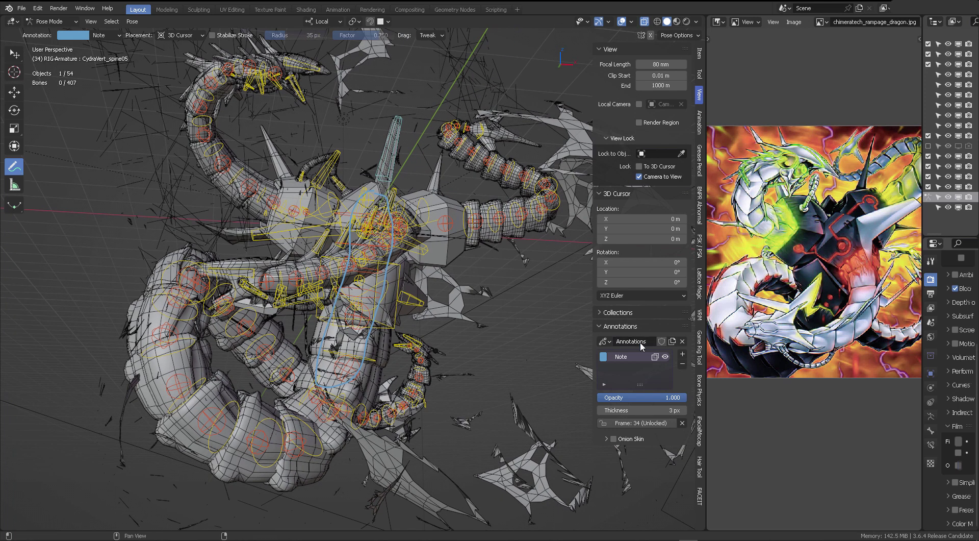
Recolor the annotation layer red with hue 0.018 and saturation 1.000, and add a second annotation layer.
click(76, 35)
drag(112, 92, 95, 121)
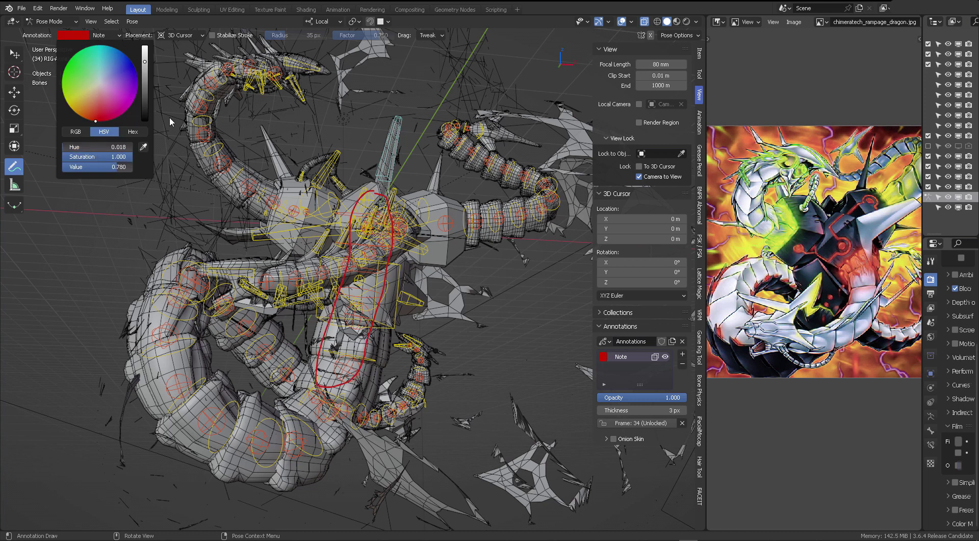
click(683, 354)
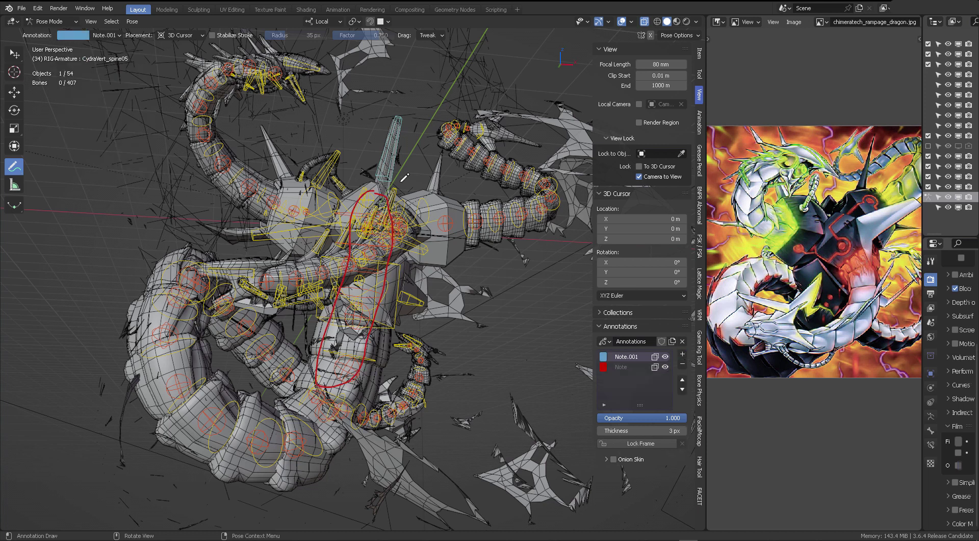
Color the second annotation layer magenta (hue 0.847, saturation 1.000), then outline the upper curved neck and head and the horn beneath that shoulder.
click(72, 35)
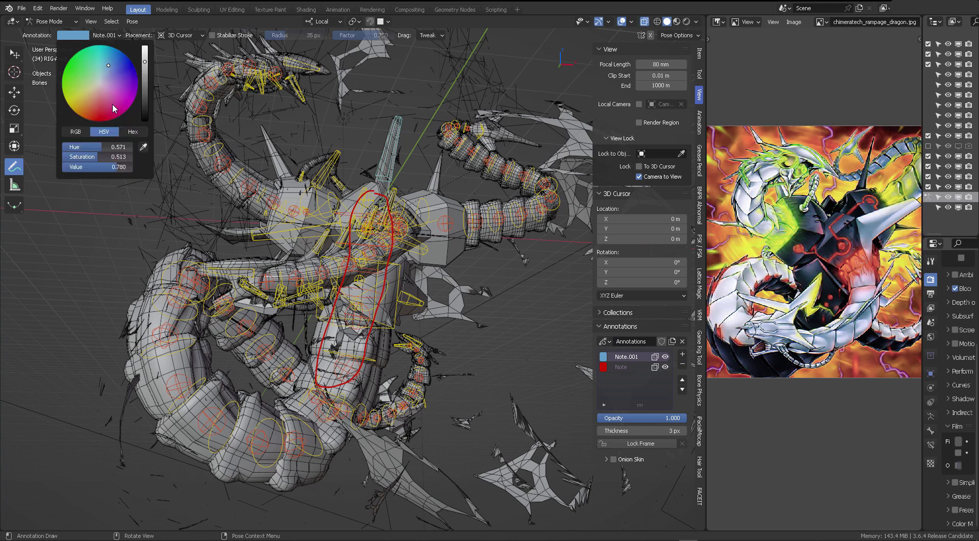
click(128, 108)
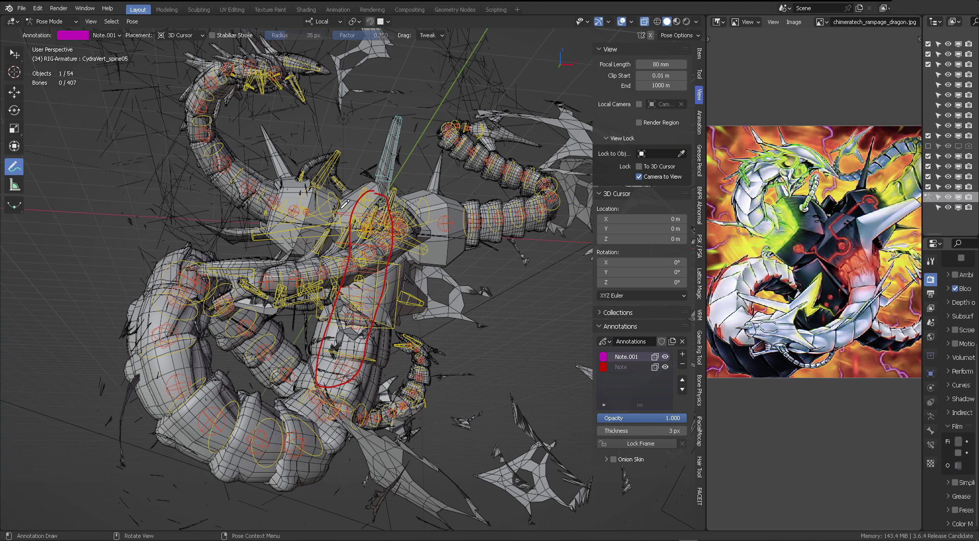
drag(339, 208, 228, 143)
mouse_move(211, 97)
mouse_down()
mouse_move(305, 59)
mouse_move(234, 61)
mouse_move(199, 105)
mouse_move(221, 164)
mouse_move(284, 209)
mouse_move(346, 208)
mouse_move(316, 230)
mouse_up()
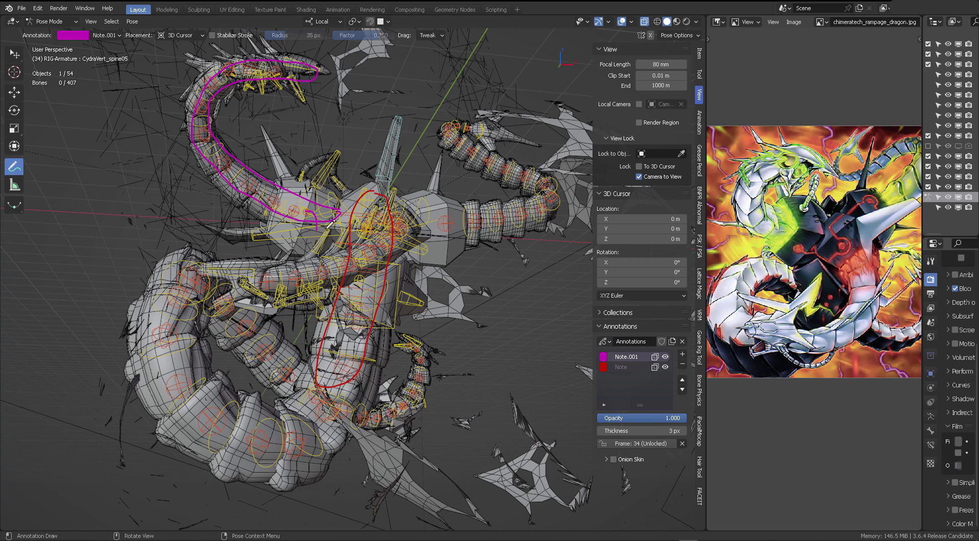
mouse_move(337, 215)
mouse_down()
mouse_move(262, 230)
mouse_move(328, 241)
mouse_move(338, 219)
mouse_up()
Undo the annotation stroke over the opposite shoulder and neck, and recolor the second annotation layer to a crimson pink.
drag(443, 225, 528, 209)
key(ctrl+z)
click(80, 40)
click(79, 39)
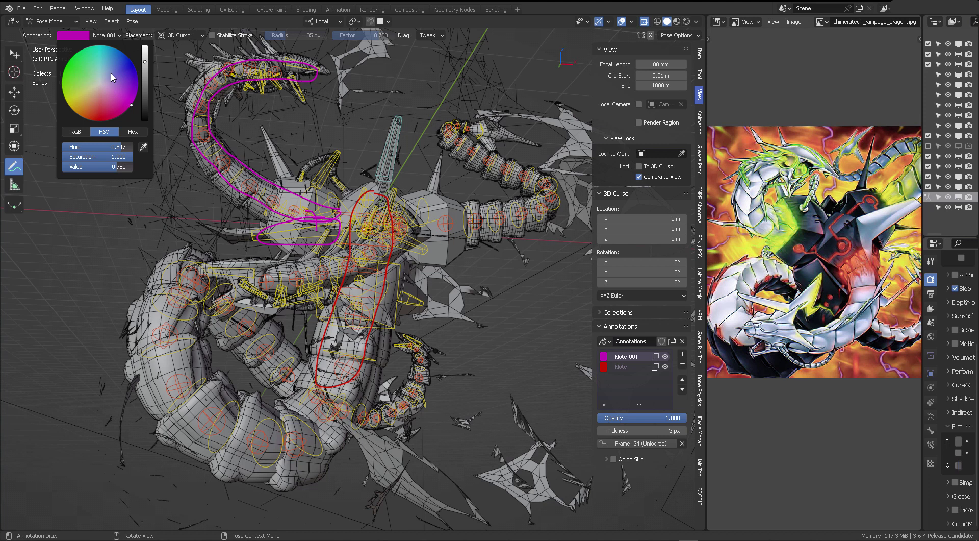
mouse_move(113, 75)
mouse_down()
mouse_move(116, 67)
mouse_move(101, 118)
mouse_up()
Add a third annotation layer and color it bright green with hue 0.344 and saturation 1.000.
click(682, 353)
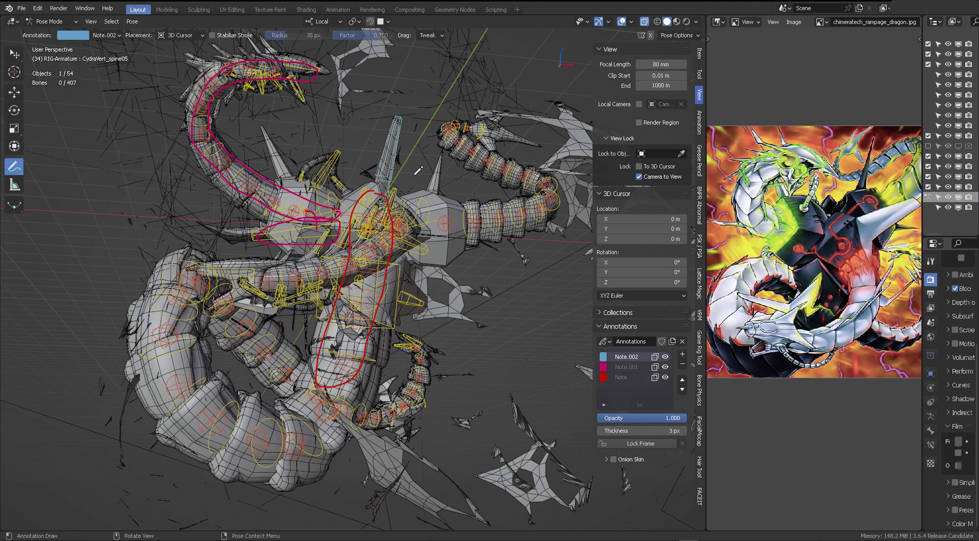
click(73, 36)
click(77, 78)
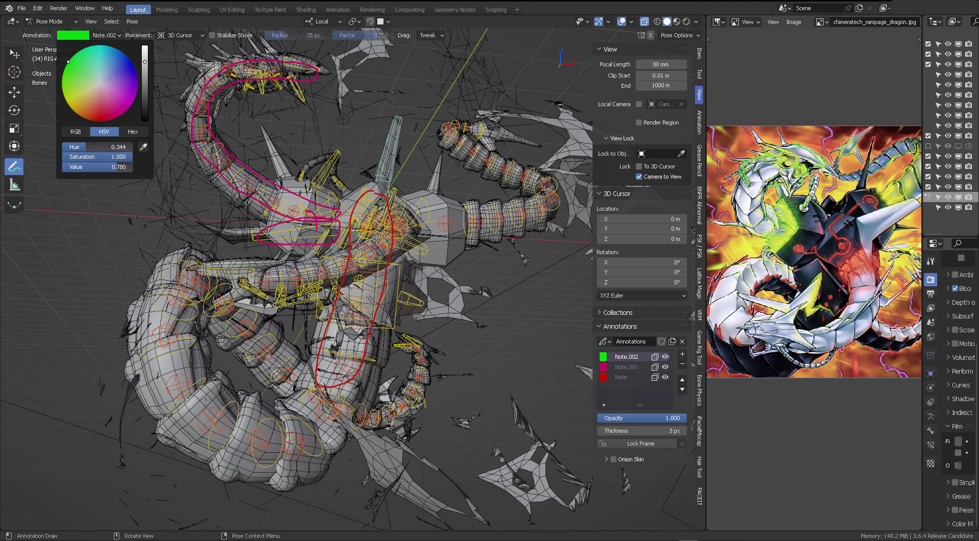
Annotate the opposite neck and head, the small curled tail end, and the shoulder-to-chest connection in green.
mouse_move(453, 206)
mouse_down()
mouse_move(523, 195)
mouse_move(527, 185)
mouse_move(458, 149)
mouse_move(442, 124)
mouse_move(504, 114)
mouse_move(528, 143)
mouse_move(459, 131)
mouse_move(550, 192)
mouse_move(474, 210)
mouse_up()
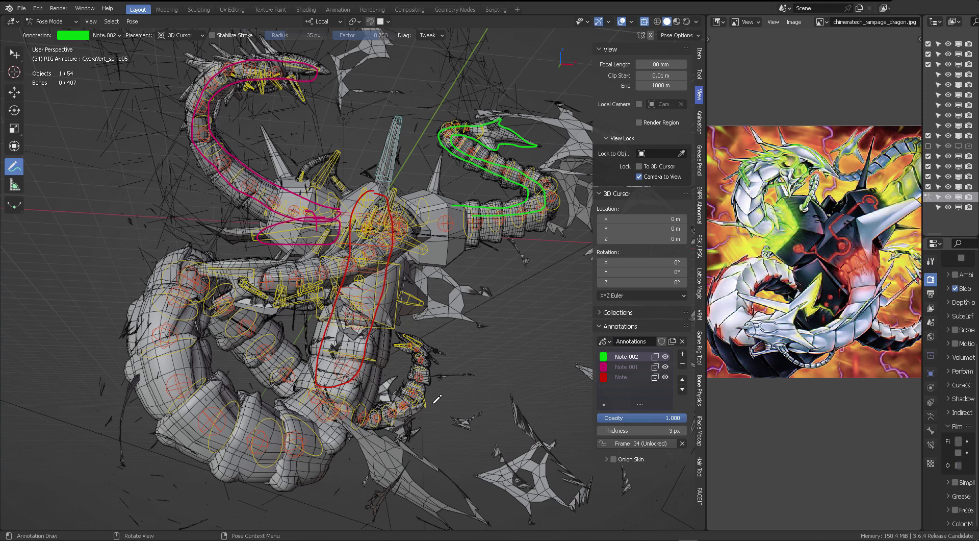
mouse_move(425, 341)
mouse_down()
mouse_move(440, 366)
mouse_move(422, 405)
mouse_move(365, 419)
mouse_move(419, 357)
mouse_move(403, 334)
mouse_move(436, 341)
mouse_up()
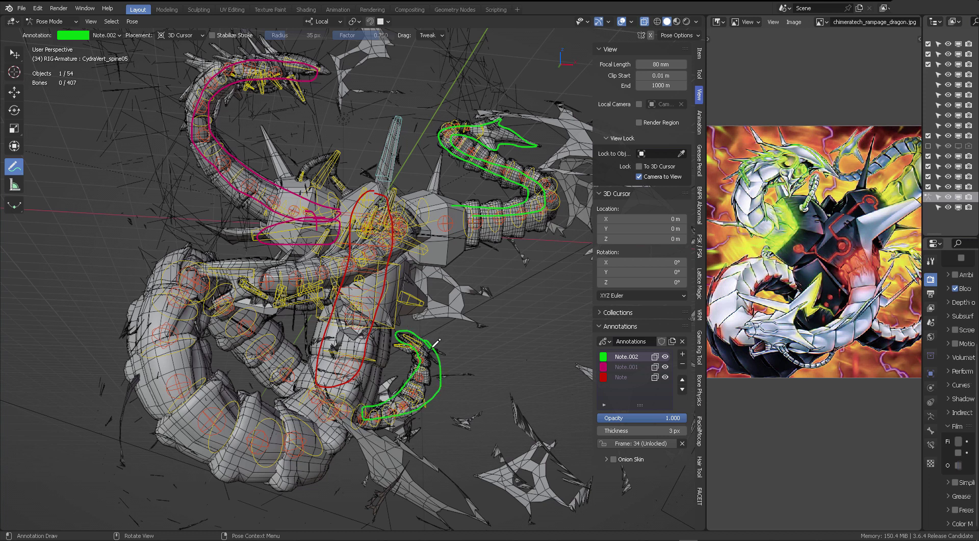
middle_drag(881, 199, 860, 187)
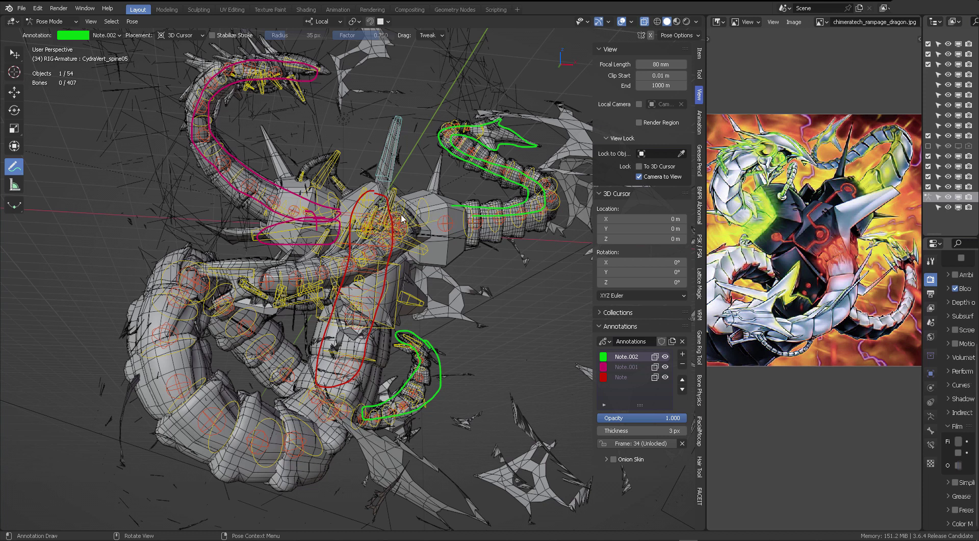
mouse_move(402, 219)
mouse_down()
mouse_move(446, 213)
mouse_move(403, 236)
mouse_move(448, 219)
mouse_move(439, 204)
mouse_up()
mouse_move(363, 214)
mouse_down()
mouse_move(343, 222)
mouse_move(350, 207)
mouse_move(367, 229)
mouse_move(398, 232)
mouse_up()
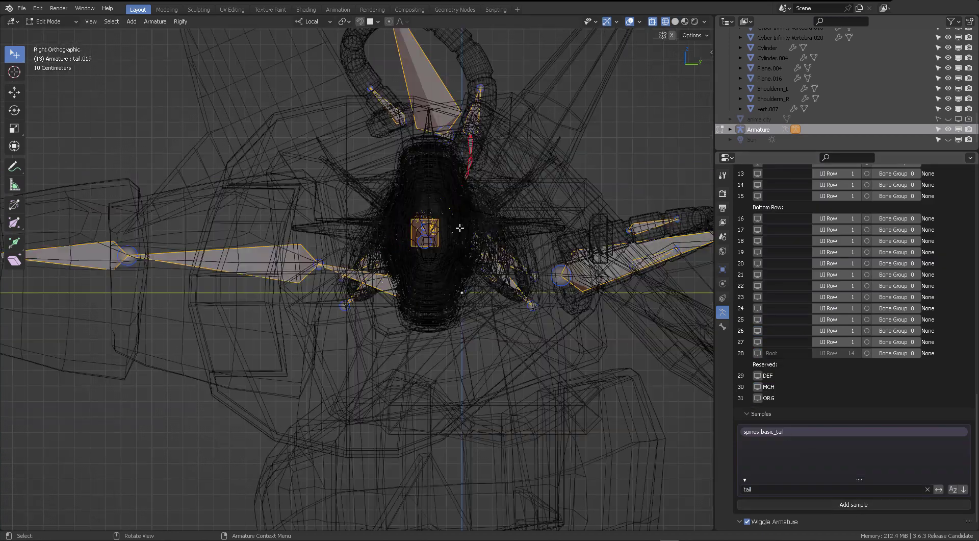
Delete the selected tail bone from the armature.
scroll(460, 228, up, 10)
key(x)
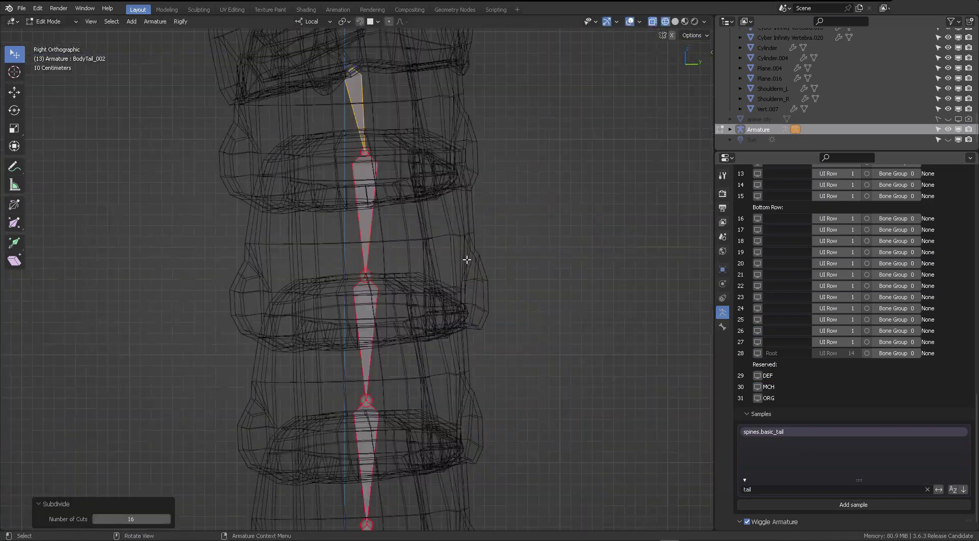
Move the uppermost joint of the subdivided body tail bone chain to fit the vertebra mesh, and save the file.
shift+middle_drag(467, 260, 518, 196)
click(472, 122)
key(g)
click(498, 116)
shift+middle_drag(499, 116, 517, 99)
scroll(495, 153, down, 6)
shift+middle_drag(494, 153, 518, 301)
key(ctrl+s)
scroll(819, 384, up, 12)
Select the entire linked body tail bone chain, move it to armature layer 8, and adjust which layers are displayed.
key(ctrl+l)
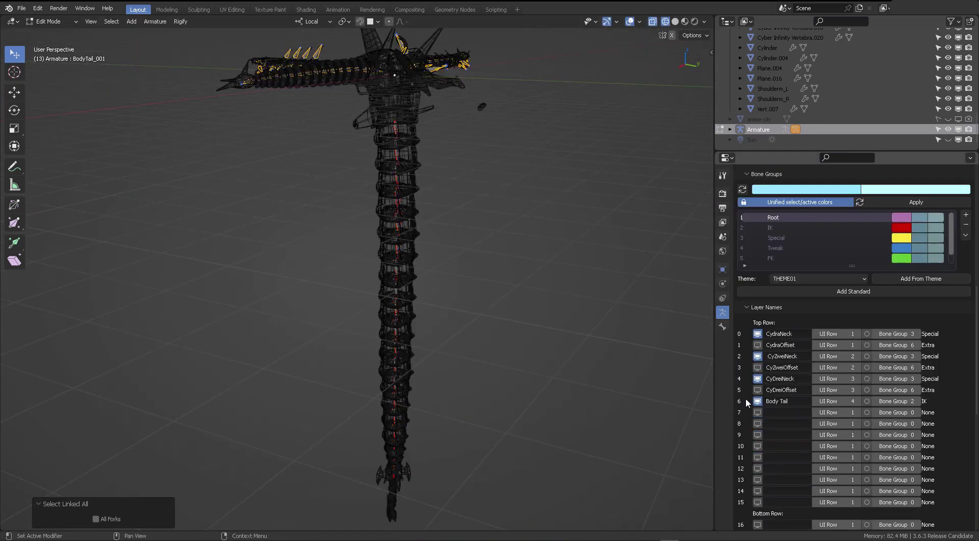
key(m)
click(545, 204)
scroll(855, 241, up, 15)
click(865, 248)
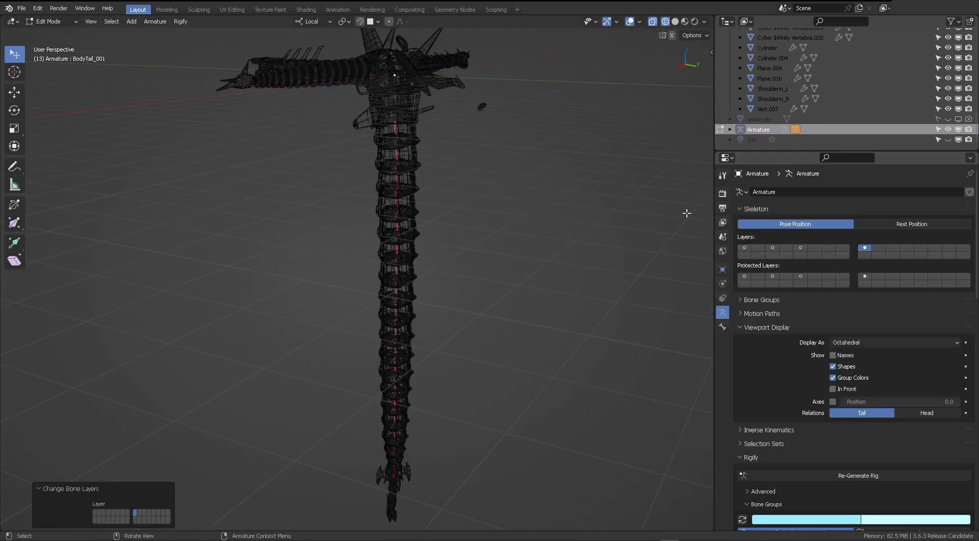
click(833, 248)
Select the topmost body tail bone, switch to Pose Mode, and assign its Rigify rig type.
click(396, 130)
key(ctrl+Tab)
click(722, 326)
drag(855, 320, 923, 320)
click(814, 367)
click(723, 312)
scroll(914, 313, down, 9)
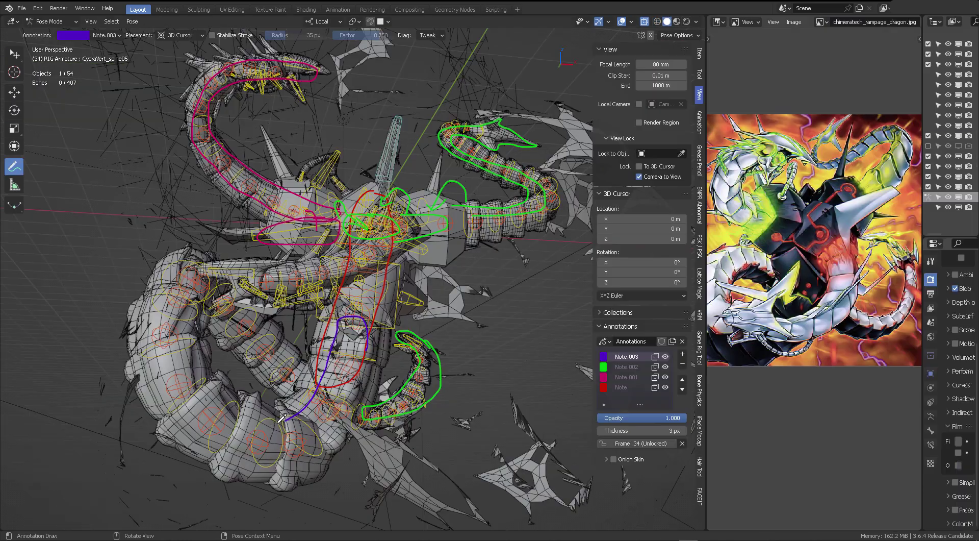
Outline the coiled body tail with a purple annotation loop, and undo the extra strokes near the tail end.
mouse_move(257, 415)
mouse_down()
mouse_move(209, 393)
mouse_move(167, 322)
mouse_move(198, 300)
mouse_move(293, 381)
mouse_move(283, 349)
mouse_move(232, 289)
mouse_move(190, 280)
mouse_move(164, 313)
mouse_move(170, 379)
mouse_move(222, 438)
mouse_move(320, 437)
mouse_move(360, 386)
mouse_move(366, 332)
mouse_up()
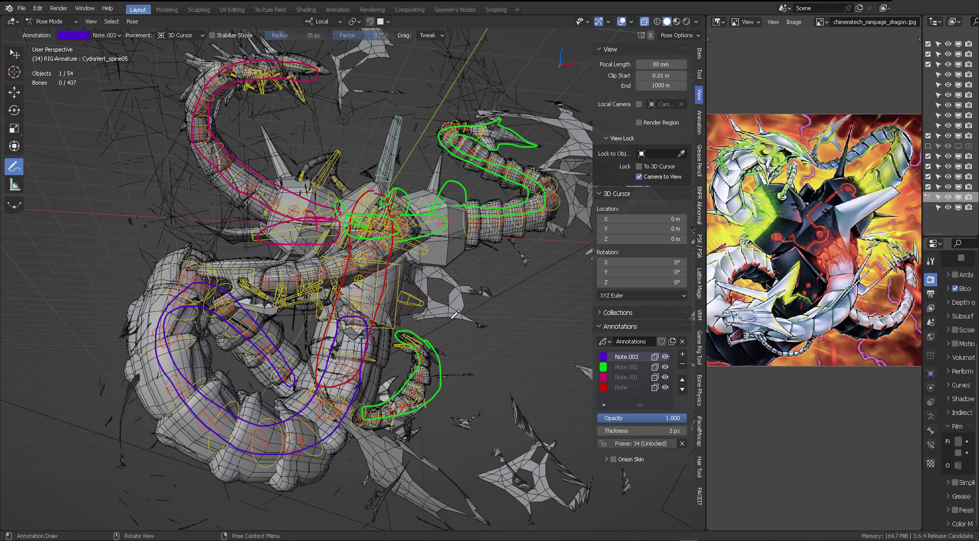
mouse_move(374, 403)
mouse_down()
mouse_move(413, 383)
mouse_move(422, 364)
mouse_move(411, 407)
mouse_move(373, 424)
mouse_move(366, 411)
mouse_move(383, 397)
mouse_up()
key(ctrl+z)
key(ctrl+z)
Mark the tail end and upper tail segments in purple, and draw a circle with an arrow across the lower coil.
mouse_move(373, 408)
mouse_down()
mouse_move(401, 403)
mouse_move(363, 424)
mouse_up()
drag(347, 327, 349, 369)
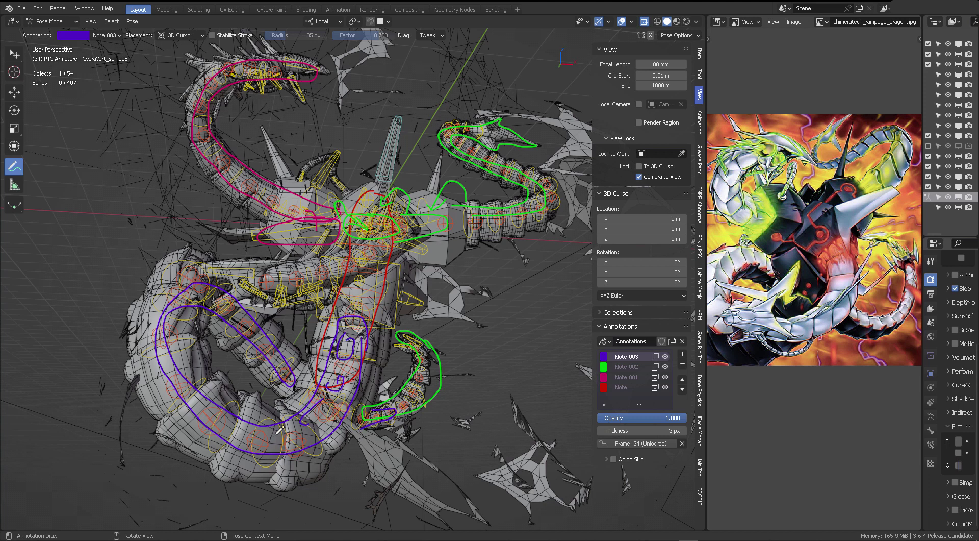
mouse_move(255, 425)
mouse_down()
mouse_move(247, 451)
mouse_move(268, 430)
mouse_move(248, 425)
mouse_move(260, 443)
mouse_move(269, 437)
mouse_up()
mouse_move(267, 391)
mouse_down()
mouse_move(250, 470)
mouse_move(259, 476)
mouse_up()
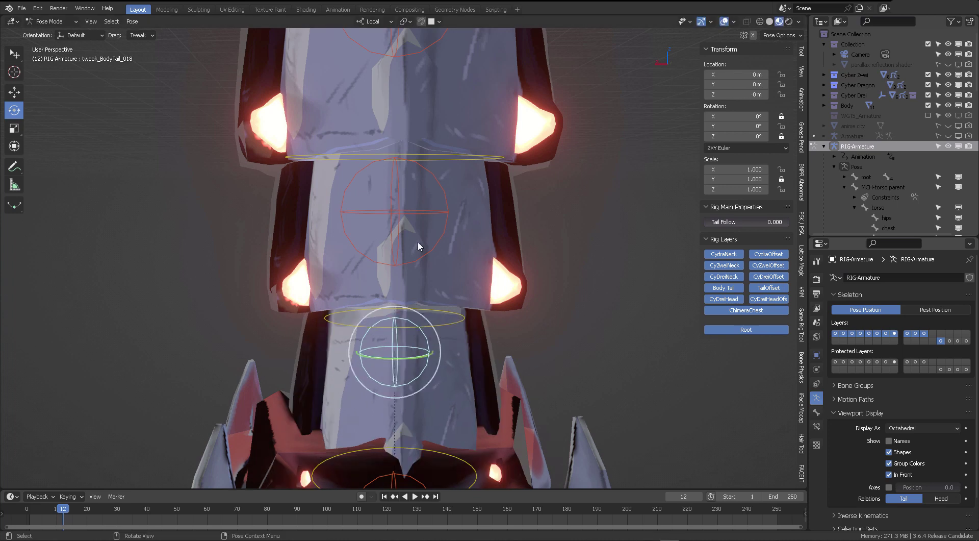
Test how the tail vertebra's glowing parts deform by moving its tweak control sideways, and cancel the move.
key(g)
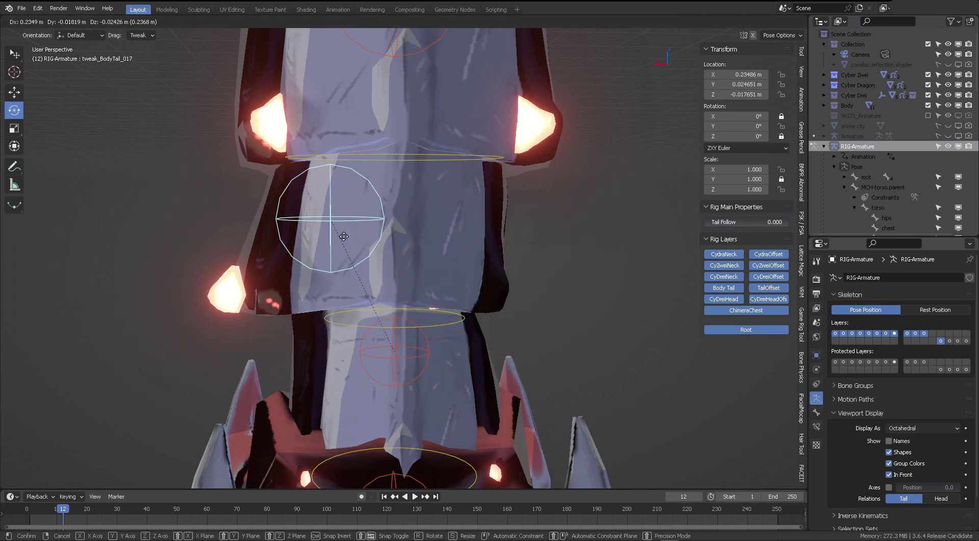
right_click(343, 236)
Separate the two linked glowing side pieces of the tail vertebra into their own mesh object.
key(ctrl+Tab)
click(503, 280)
key(Tab)
click(503, 280)
key(ctrl+l)
shift+click(307, 271)
key(ctrl+l)
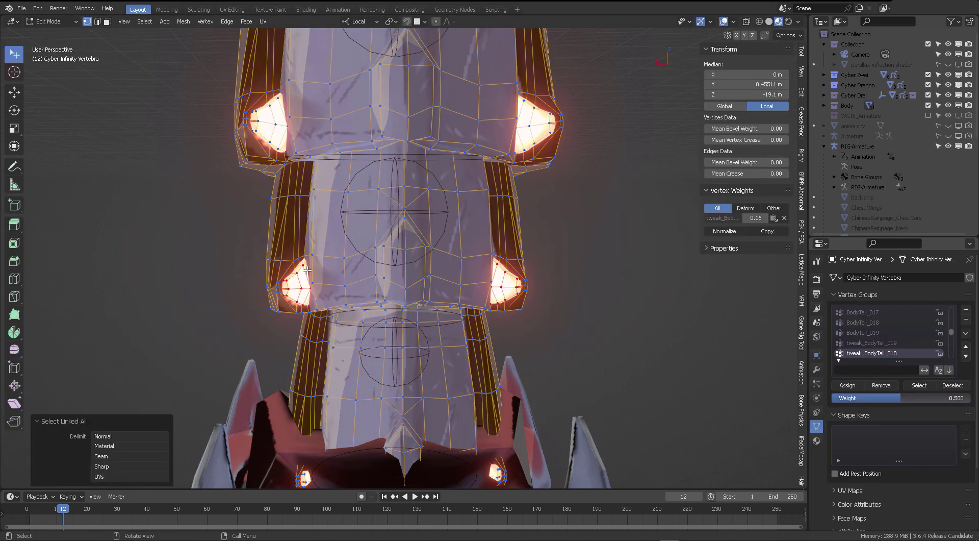
key(p)
click(307, 271)
Transfer the weights from the tail vertebra body to the separated glowing pieces in Weight Paint mode.
key(Tab)
click(506, 283)
click(546, 213)
click(504, 204)
shift+click(512, 288)
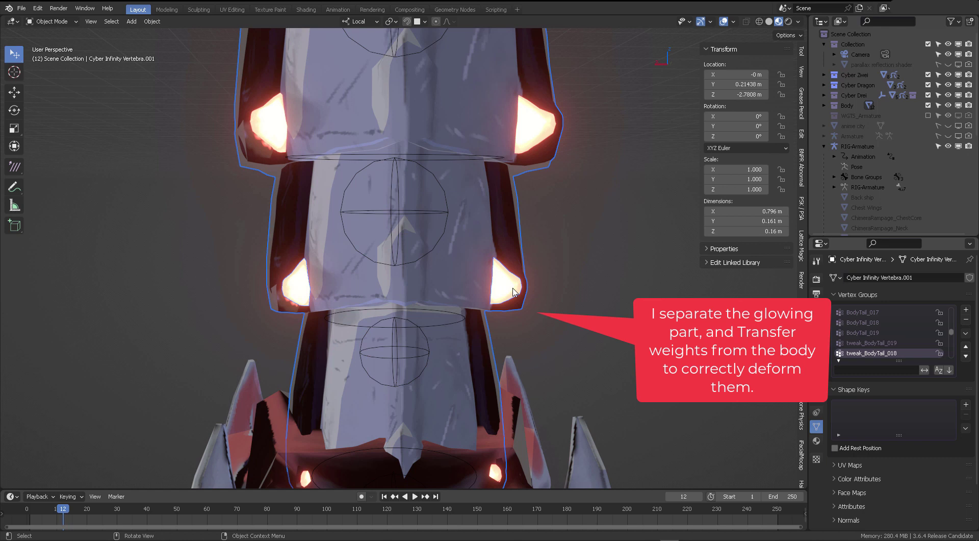
key(ctrl+Tab)
click(434, 250)
click(137, 21)
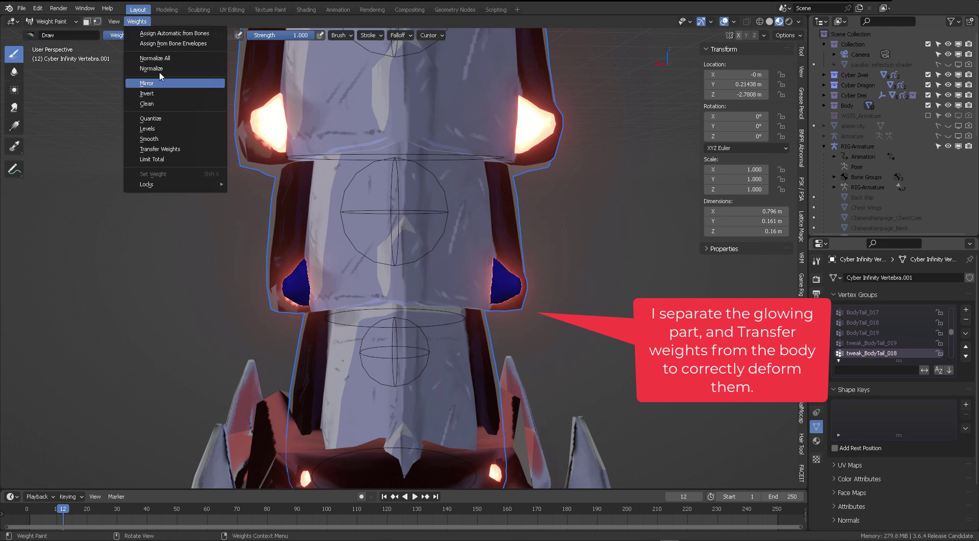
click(173, 149)
key(ctrl+Tab)
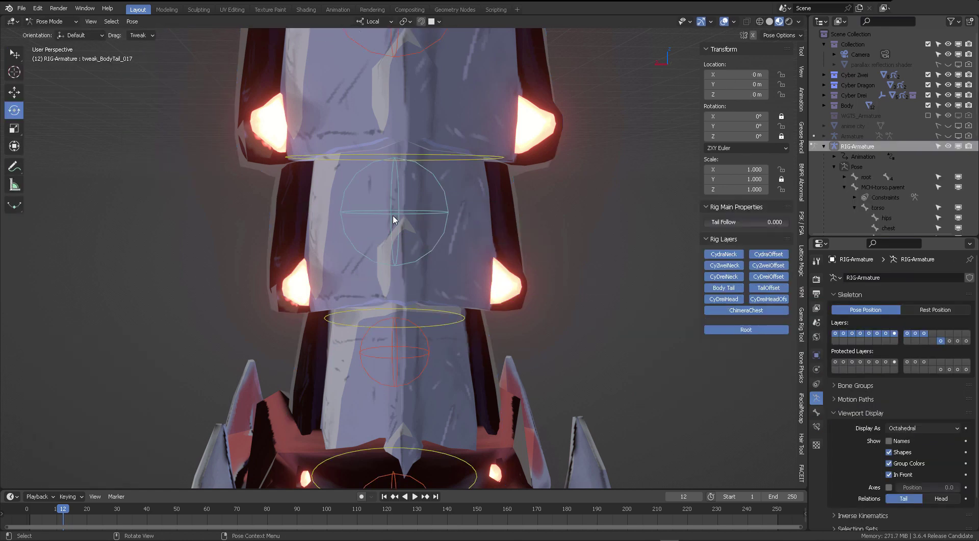
Check the glowing pieces' deformation by moving the same tail tweak control again, cancel the move, and clear the selection.
click(392, 216)
key(g)
right_click(410, 219)
click(459, 224)
scroll(464, 224, down, 3)
shift+middle_drag(466, 222, 480, 270)
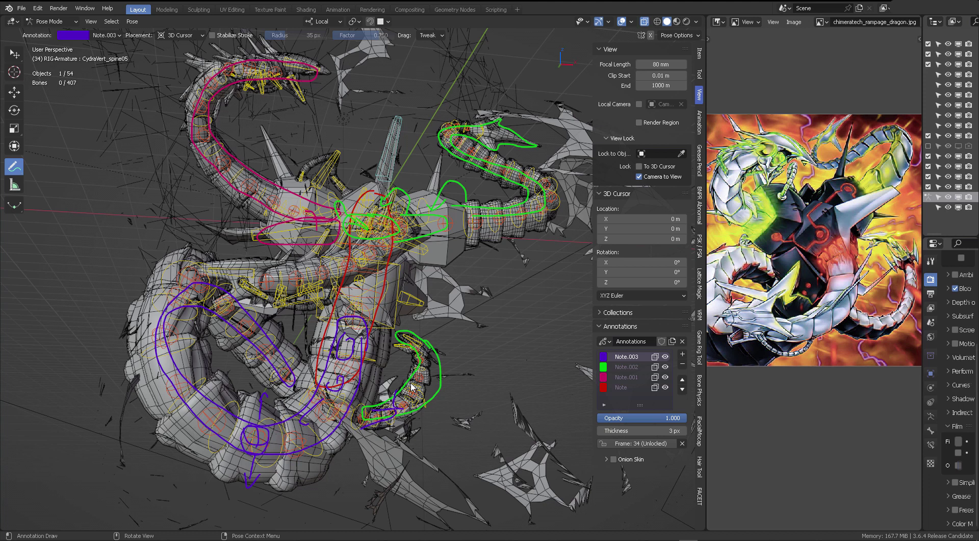
Draw a green arrow inside the curled tail end and a purple loop beside the upper tail on their respective annotation layers.
click(624, 364)
drag(403, 366, 390, 395)
click(626, 357)
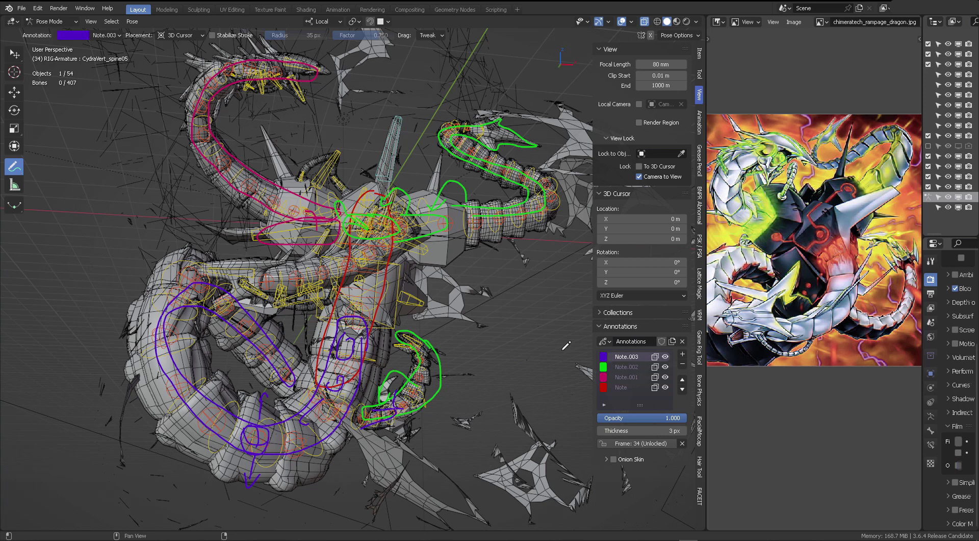
mouse_move(335, 345)
mouse_down()
mouse_move(306, 350)
mouse_move(345, 287)
mouse_up()
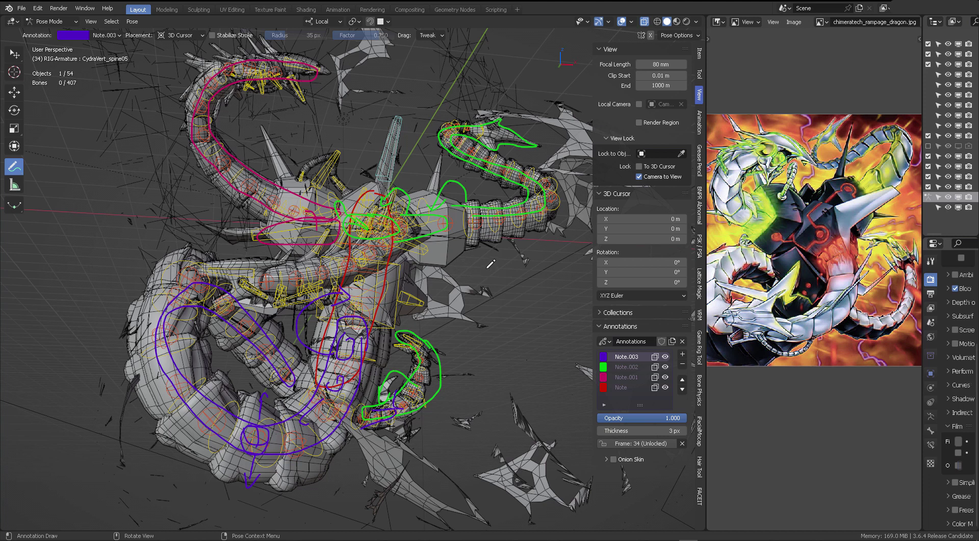
Clear the rotation and location of all visible rig controls to restore the rest pose, and return to Object Mode.
key(ctrl+Tab)
click(395, 275)
key(ctrl+Tab)
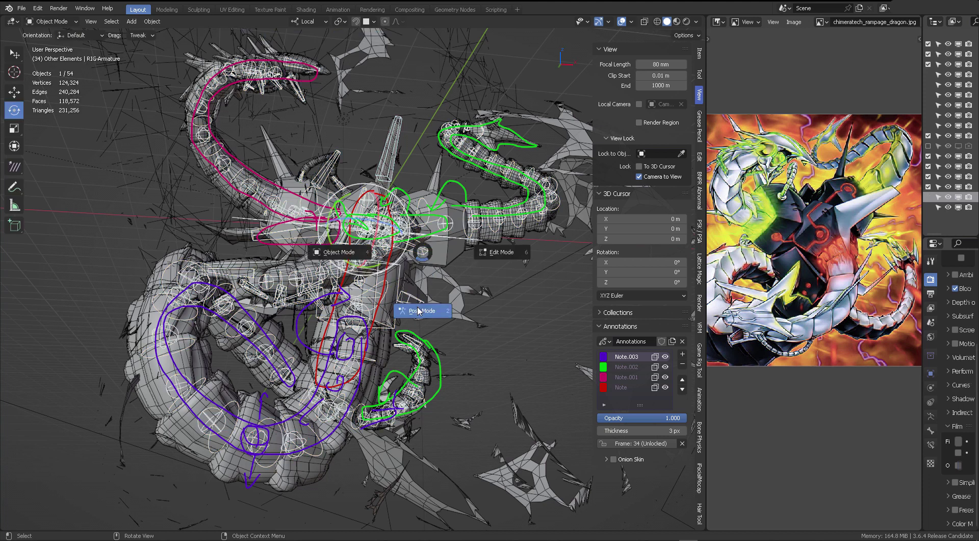
click(415, 306)
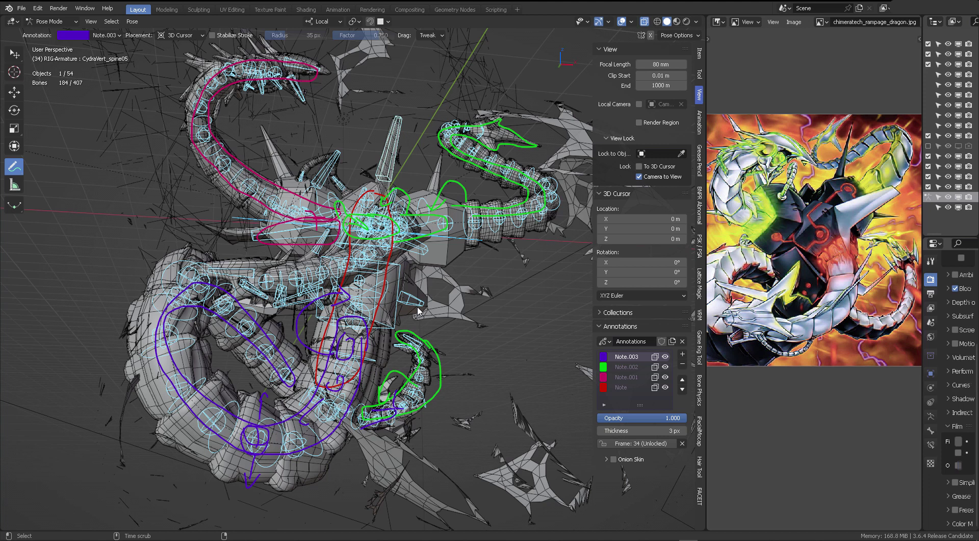
key(alt+r)
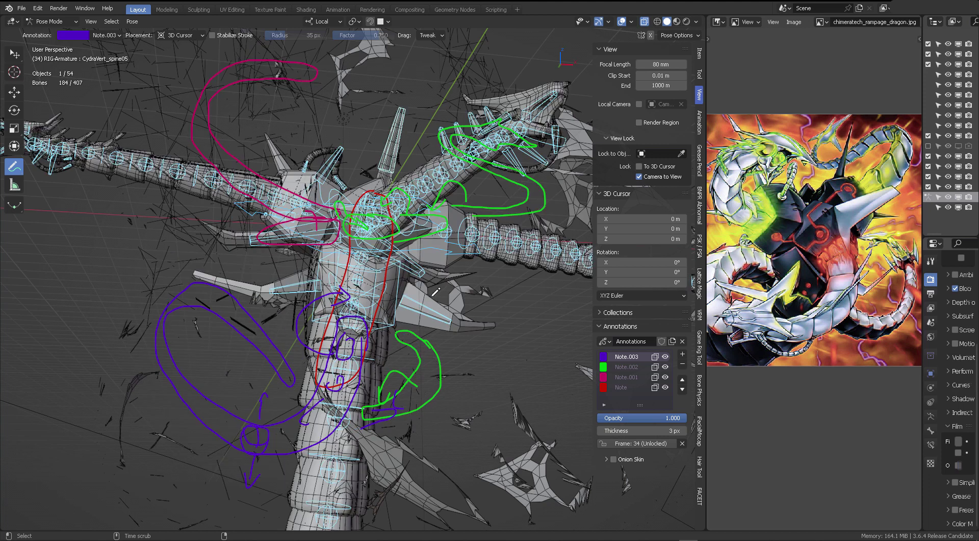
key(alt+a)
scroll(474, 265, down, 1)
key(Tab)
click(426, 264)
Exclude the Anime Elements collection from the scene, remove all four annotation layers, and clear the selection.
middle_drag(426, 266, 406, 312)
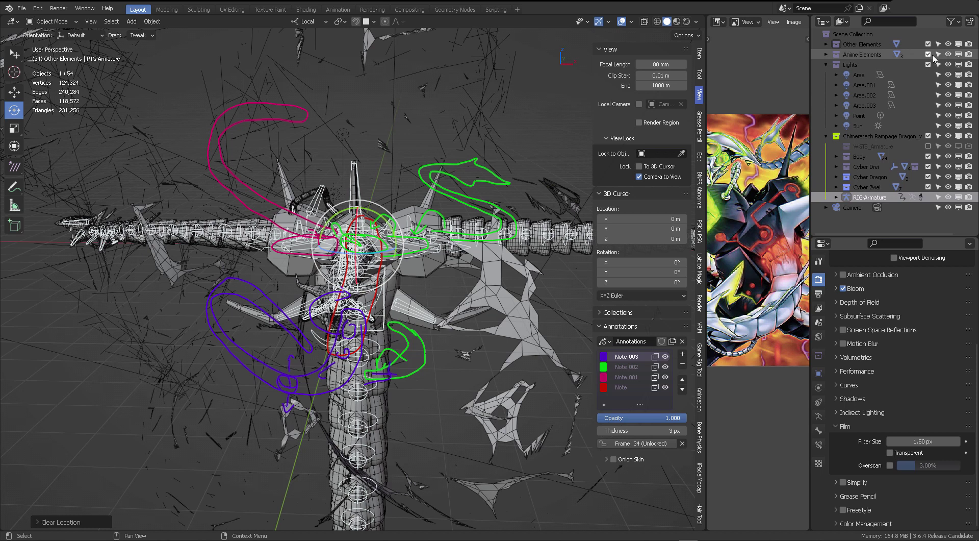
click(928, 54)
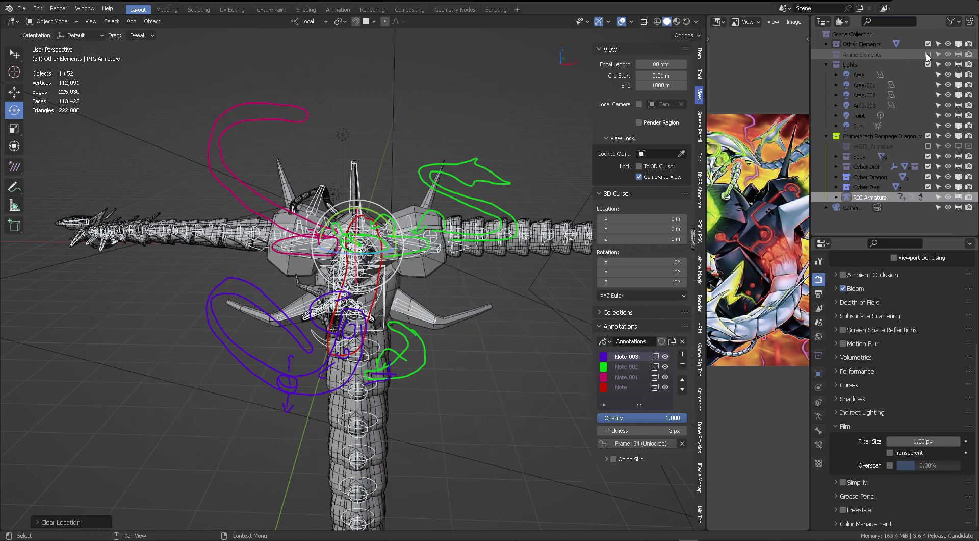
click(683, 364)
click(683, 363)
click(683, 364)
click(683, 363)
click(499, 219)
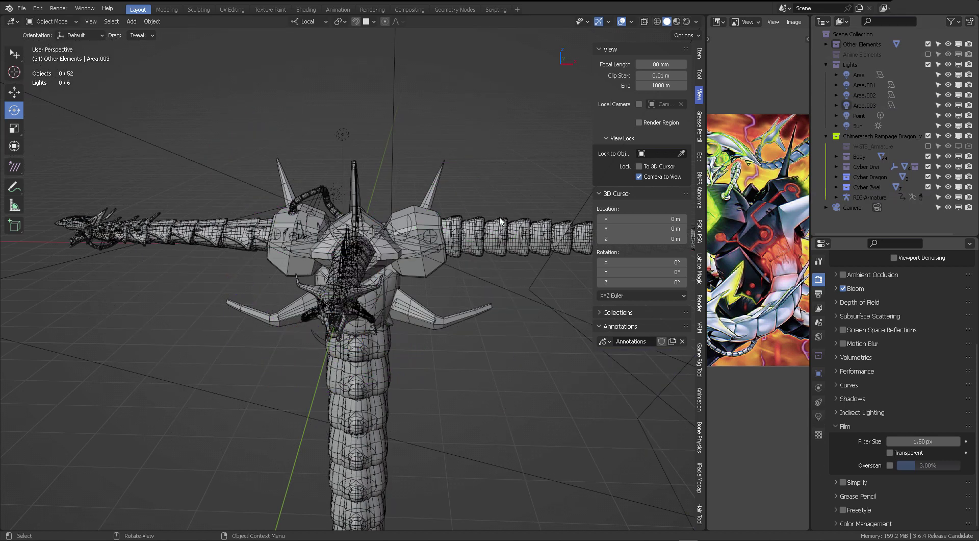
Switch the viewport to Material Preview shading and bring the full length of the dragon into view.
middle_drag(500, 220, 583, 129)
click(676, 22)
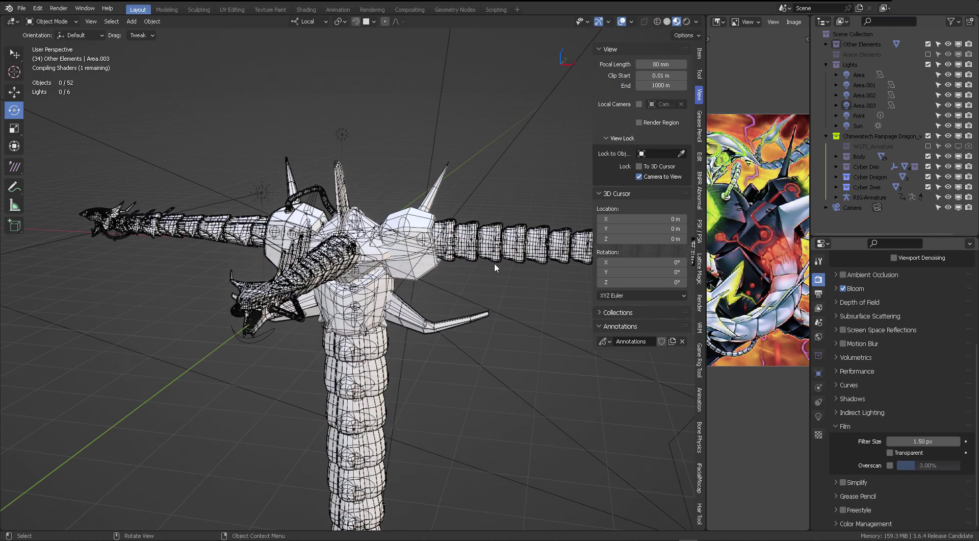
scroll(484, 282, down, 3)
middle_drag(484, 278, 488, 181)
Hide the viewport sidebar and widen the image editor to show the whole reference artwork beside the model.
key(n)
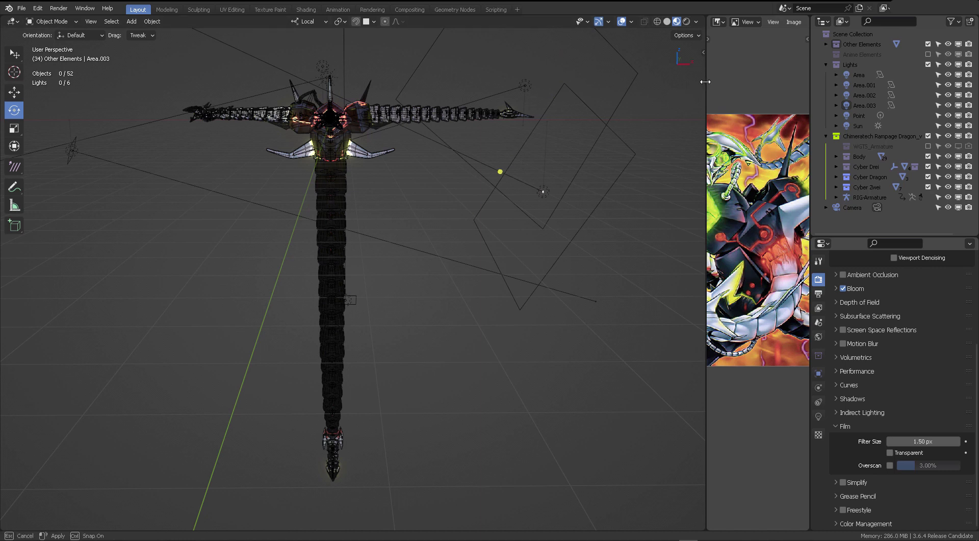
drag(705, 82, 548, 83)
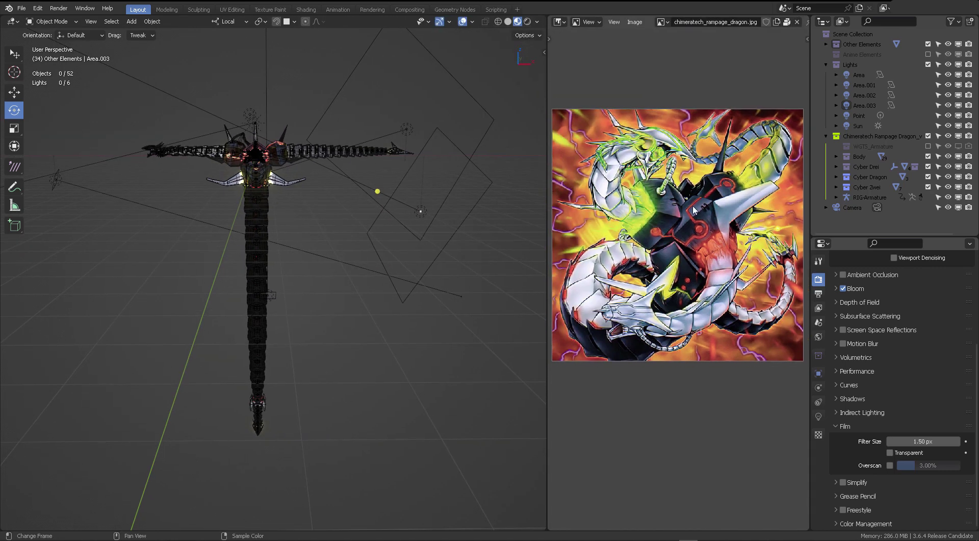
middle_drag(302, 208, 331, 214)
middle_drag(469, 232, 751, 267)
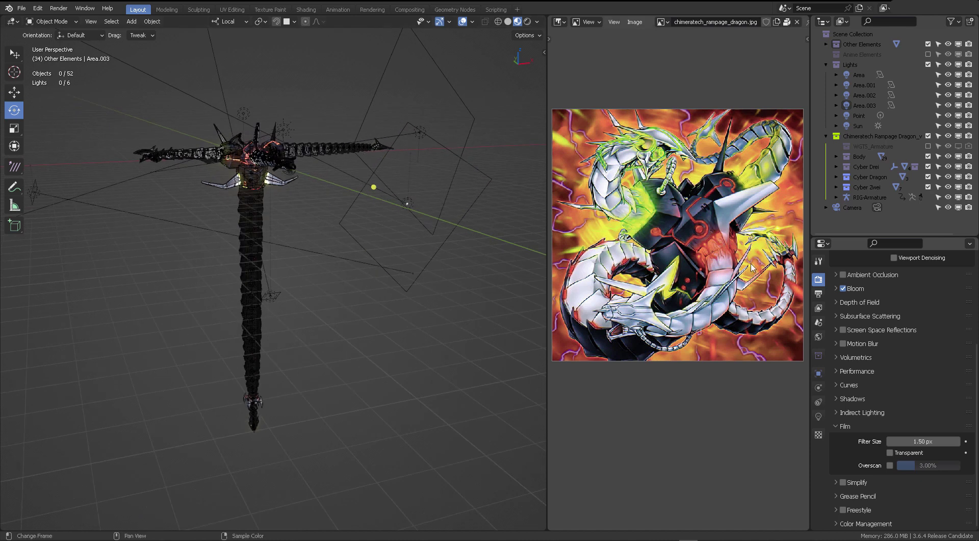
Examine the central body and the neck and horn connections from several angles, comparing them with the reference artwork.
middle_drag(709, 186, 716, 213)
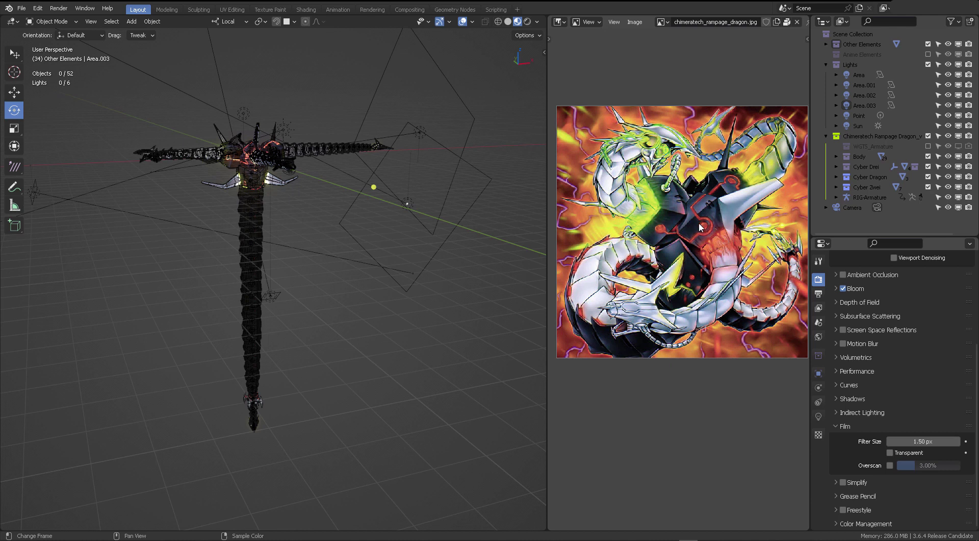
middle_drag(336, 182, 442, 229)
scroll(398, 151, up, 3)
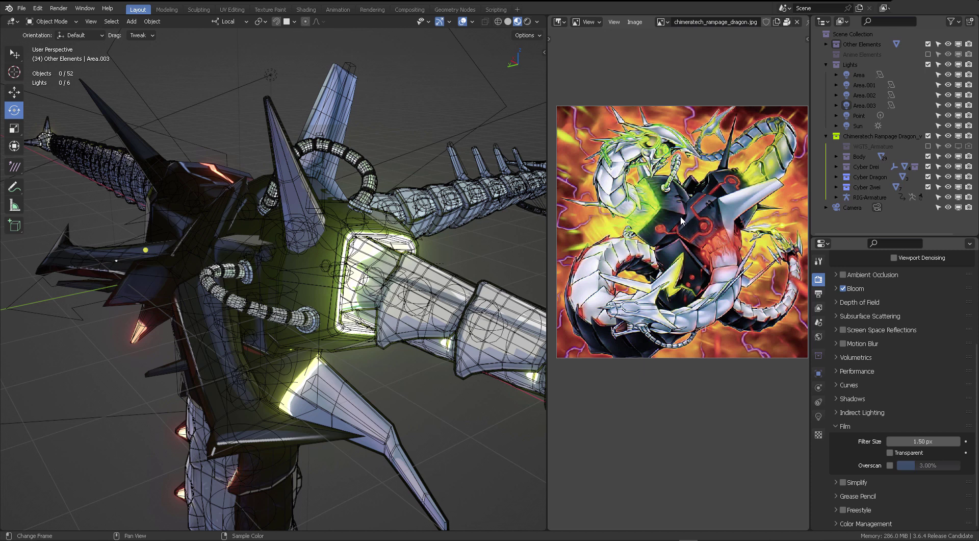
scroll(381, 240, down, 4)
click(243, 235)
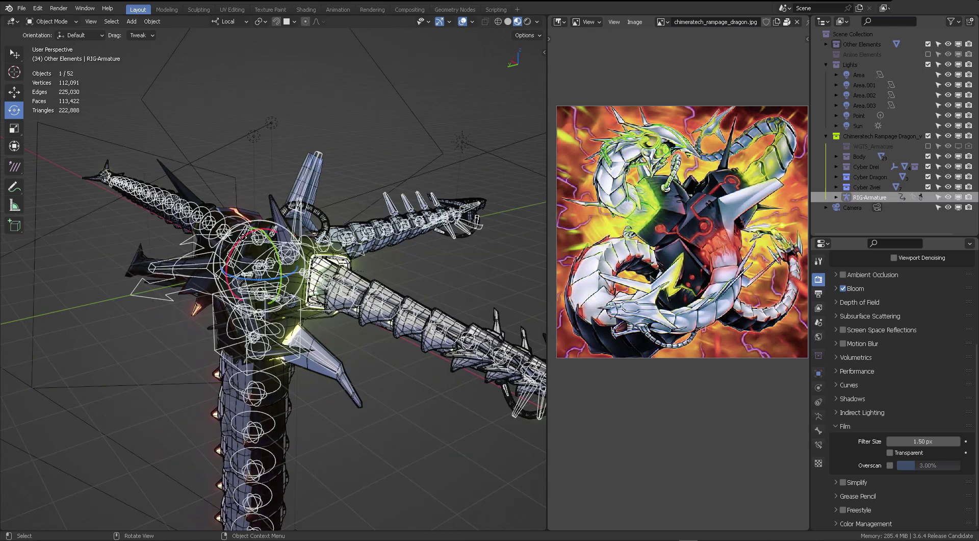
key(h)
click(135, 254)
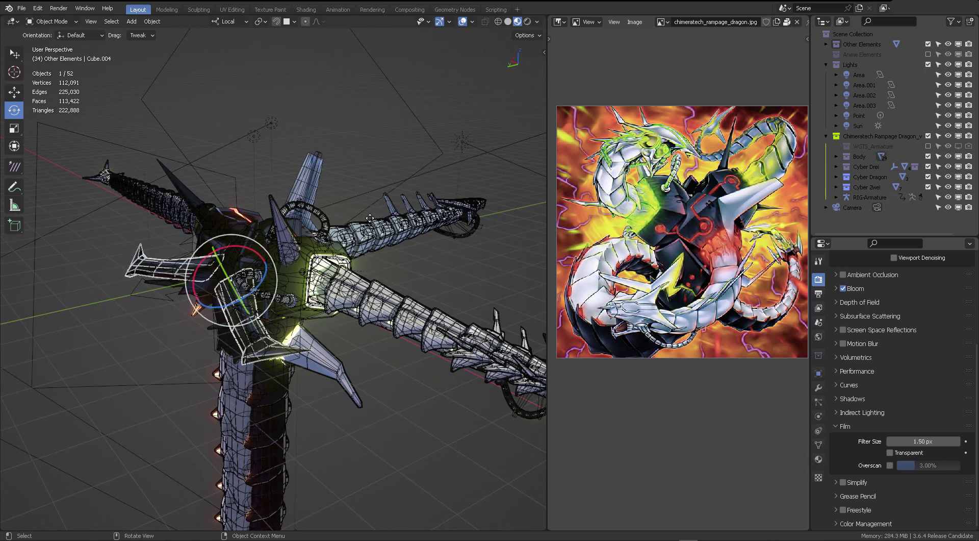
middle_drag(384, 225, 415, 148)
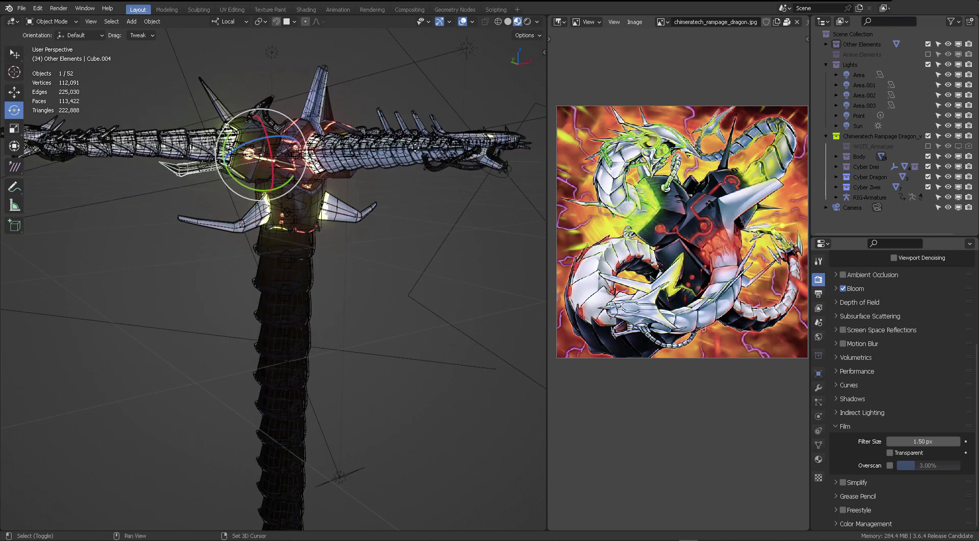
click(463, 22)
Rotate the Chimera_Arm_L control beside the chest freely with a trackball rotation.
middle_drag(454, 107, 378, 175)
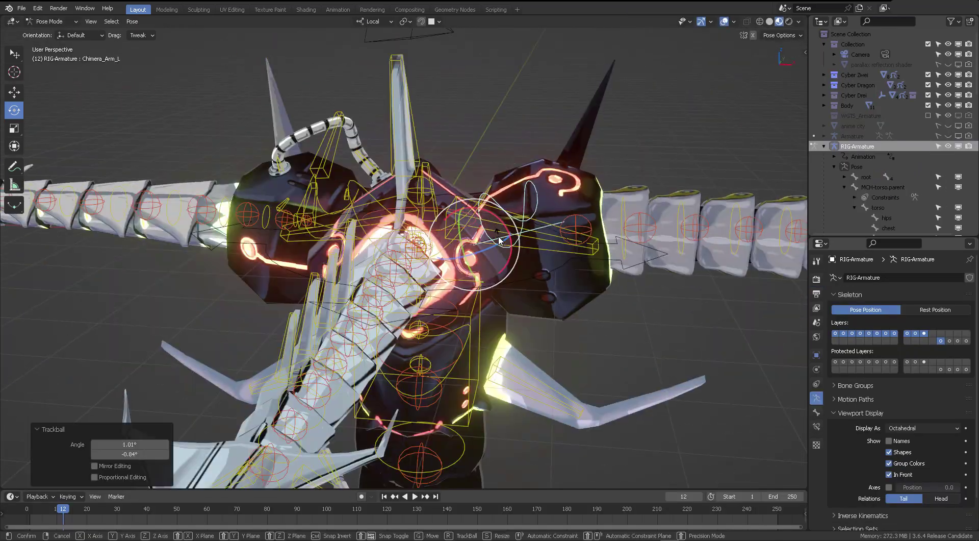
click(499, 241)
middle_drag(499, 240, 556, 237)
scroll(439, 215, up, 3)
click(427, 186)
key(Tab)
key(Tab)
click(433, 211)
middle_drag(378, 229, 388, 204)
Rotate further rig controls around the central body with rotate and trackball transforms.
click(515, 255)
key(r)
key(r)
key(r)
click(506, 247)
click(444, 209)
key(r)
key(r)
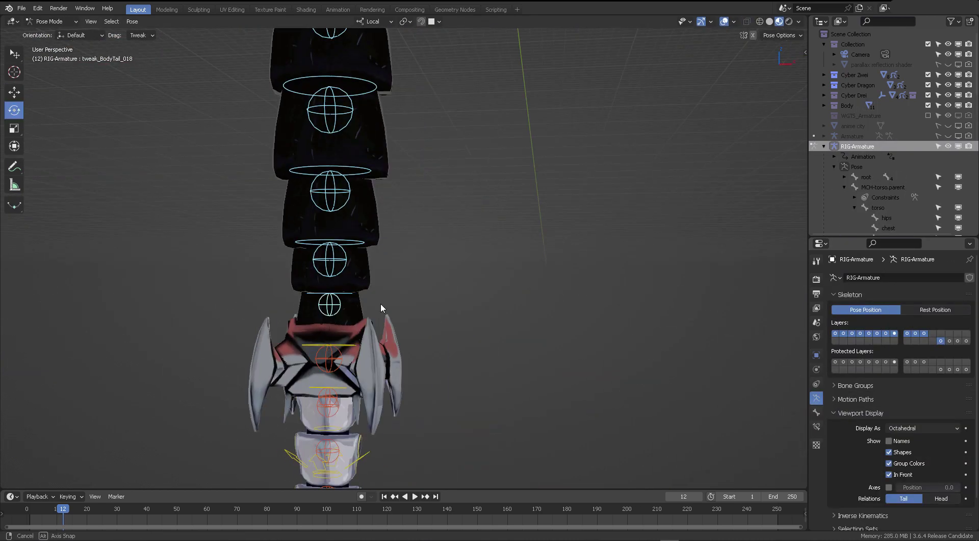
Switch the viewport to Solid shading and rotate the BodyTail_004 control on the upper tail.
key(shift+z)
click(770, 21)
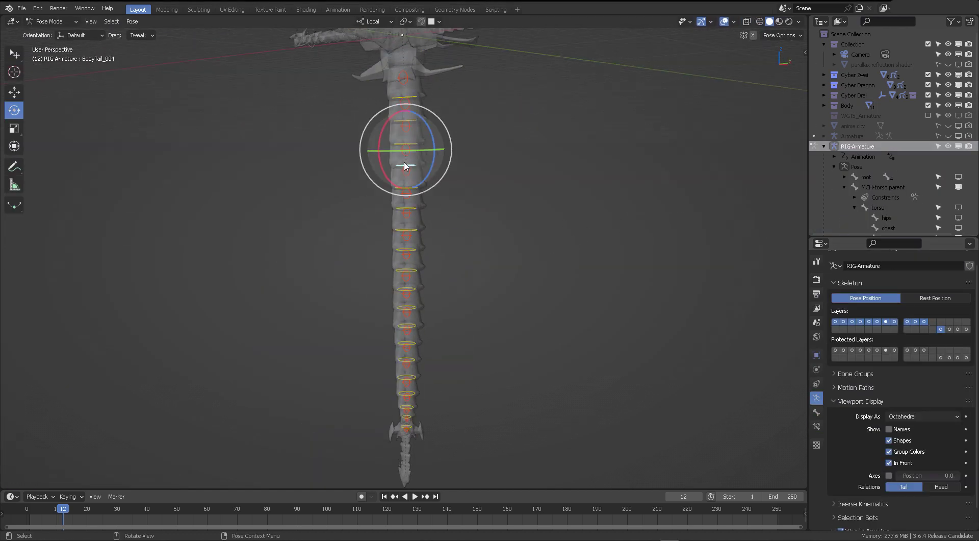
mouse_move(426, 134)
mouse_down()
mouse_move(408, 153)
mouse_move(415, 148)
mouse_move(429, 175)
mouse_up()
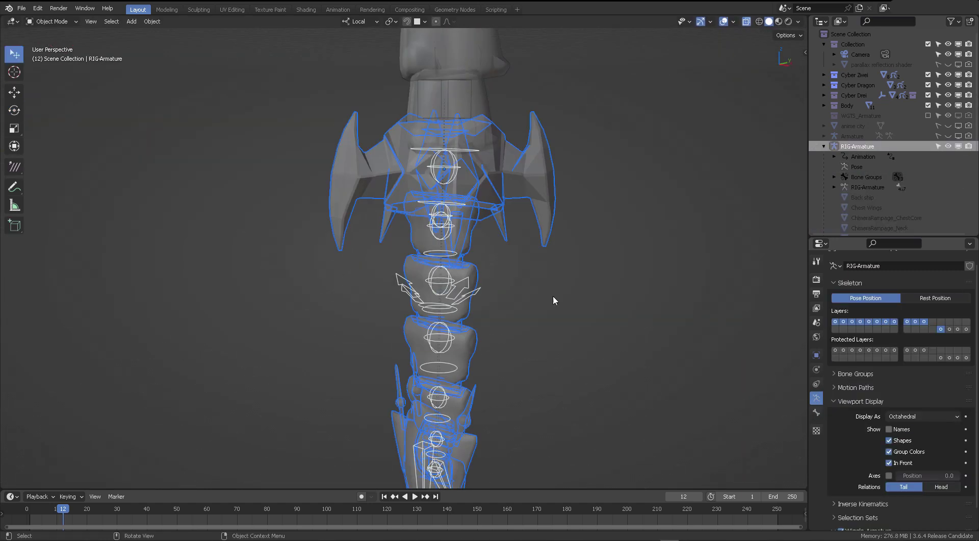
Show the transform values of the head mesh at the tail's end and rename it Cyber Drei Head.
key(n)
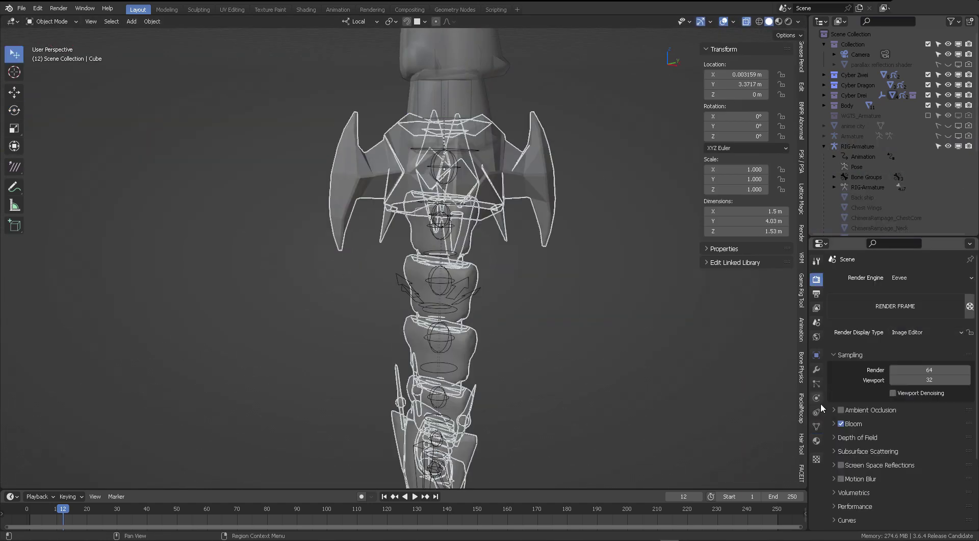
key(F2)
text(Cyber Drei Head)
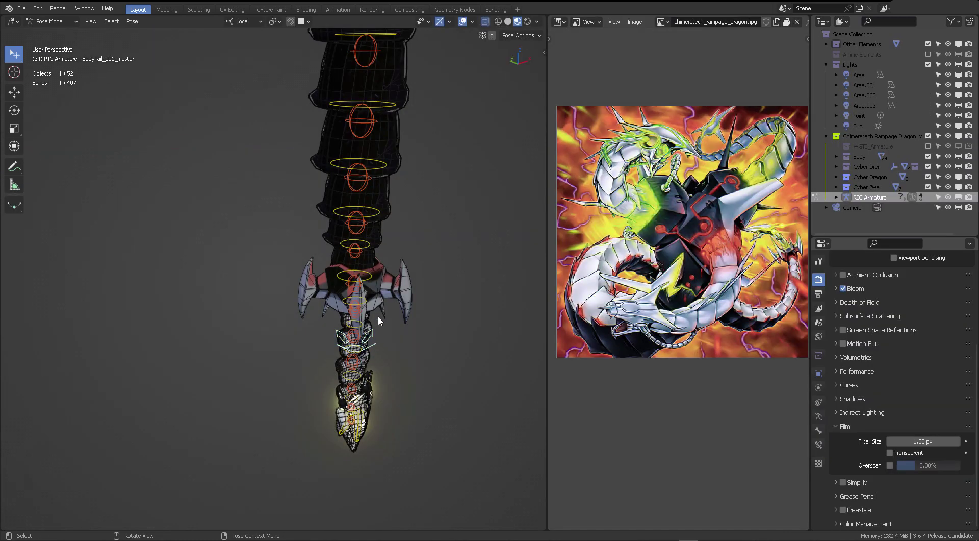
Rotate the BodyTail_001_master control so the whole tail curls sideways from the body in a broad arc.
scroll(420, 288, down, 7)
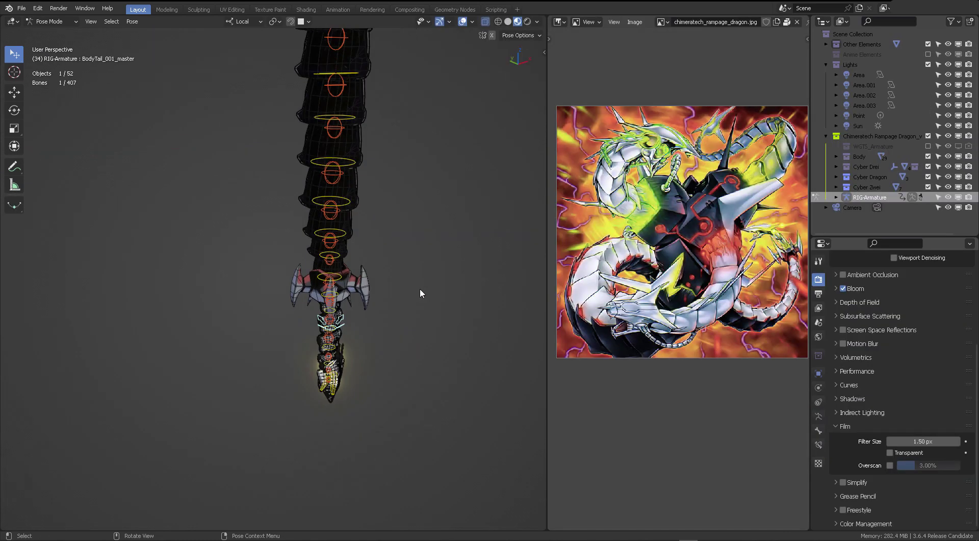
shift+middle_drag(372, 215, 365, 337)
middle_drag(363, 240, 388, 224)
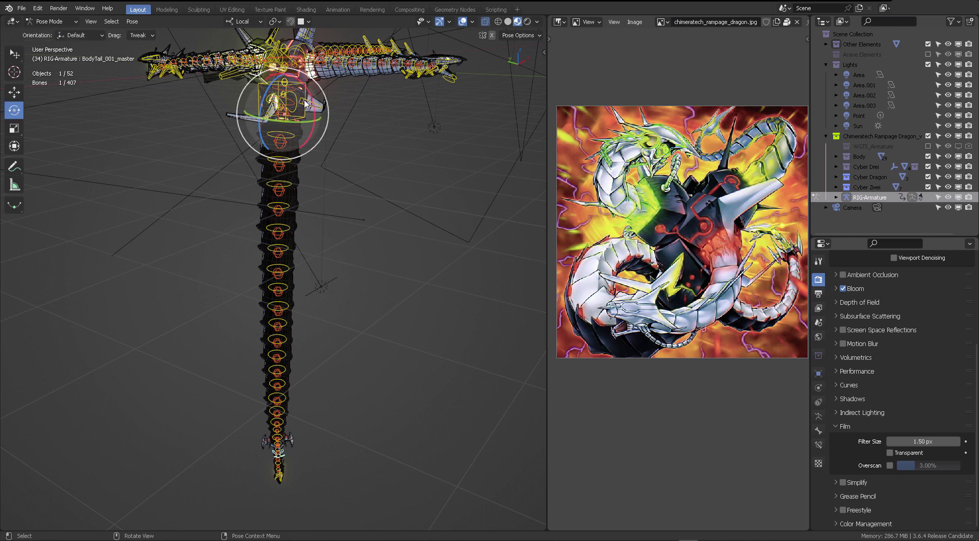
drag(312, 105, 321, 104)
middle_drag(341, 143, 295, 108)
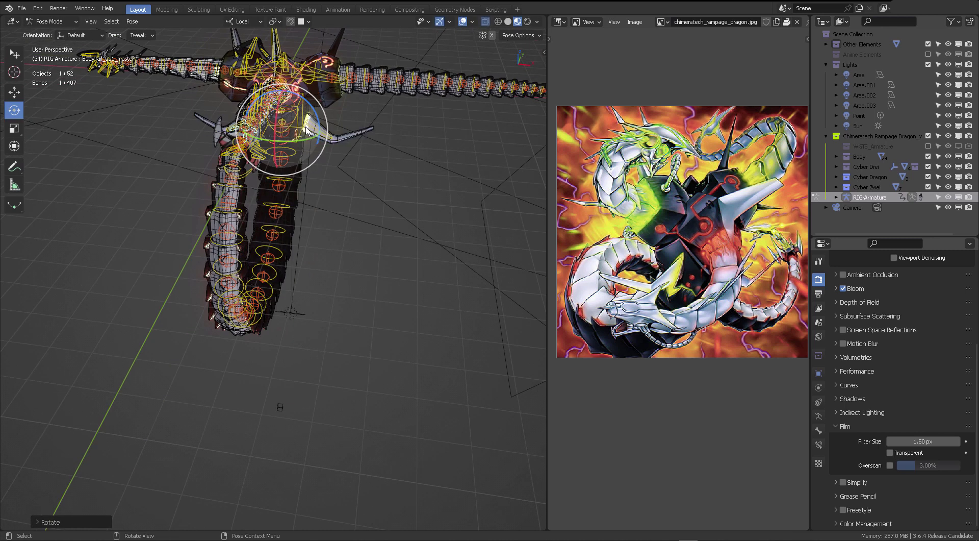
drag(306, 130, 274, 181)
middle_drag(274, 180, 368, 224)
scroll(423, 201, up, 5)
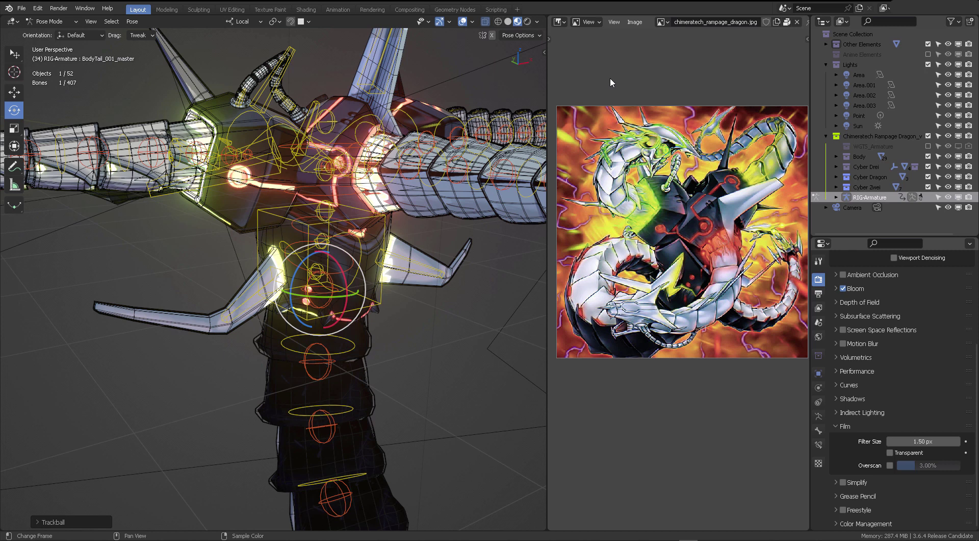
Turn the reference image area into a wide 3D viewport with Rendered shading and hidden overlays, framing the dragon.
key(shift+F5)
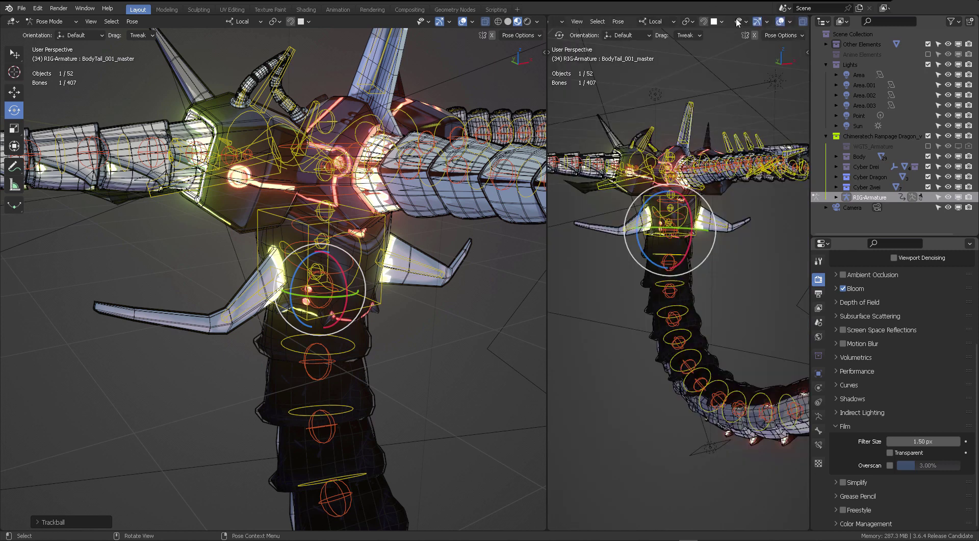
click(790, 22)
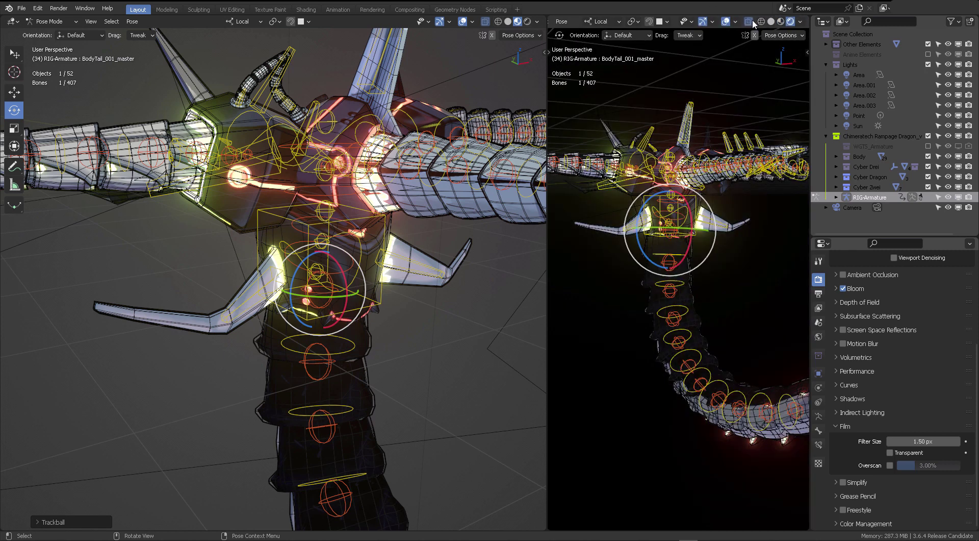
click(725, 22)
drag(811, 87, 963, 86)
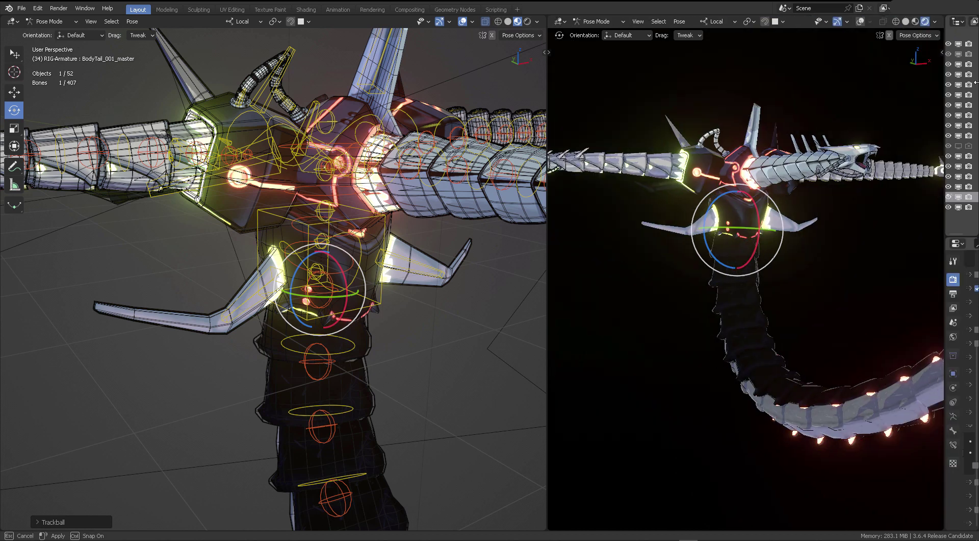
shift+middle_drag(906, 83, 866, 81)
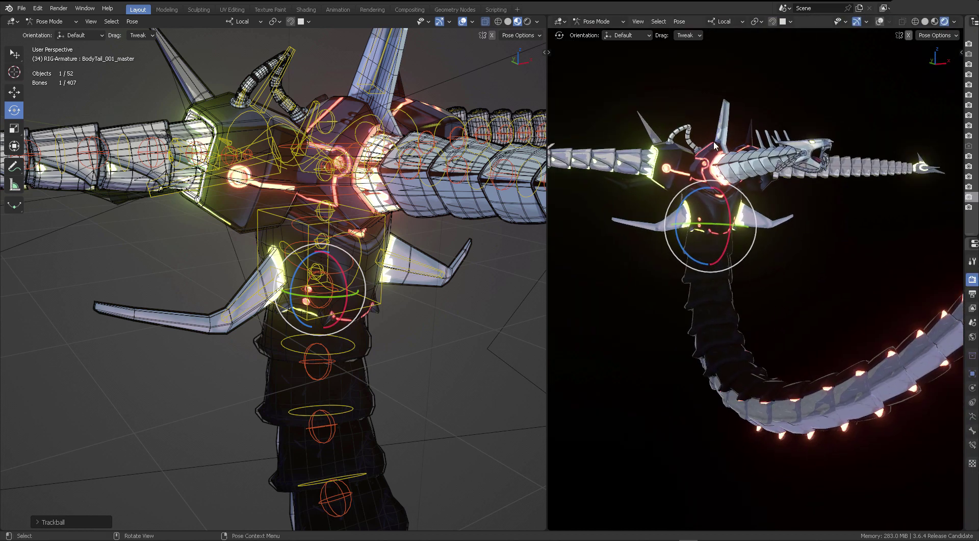
Rotate the CyDrei_vert.006 control to curl that neck upward, undoing the unwanted turn.
scroll(301, 242, down, 7)
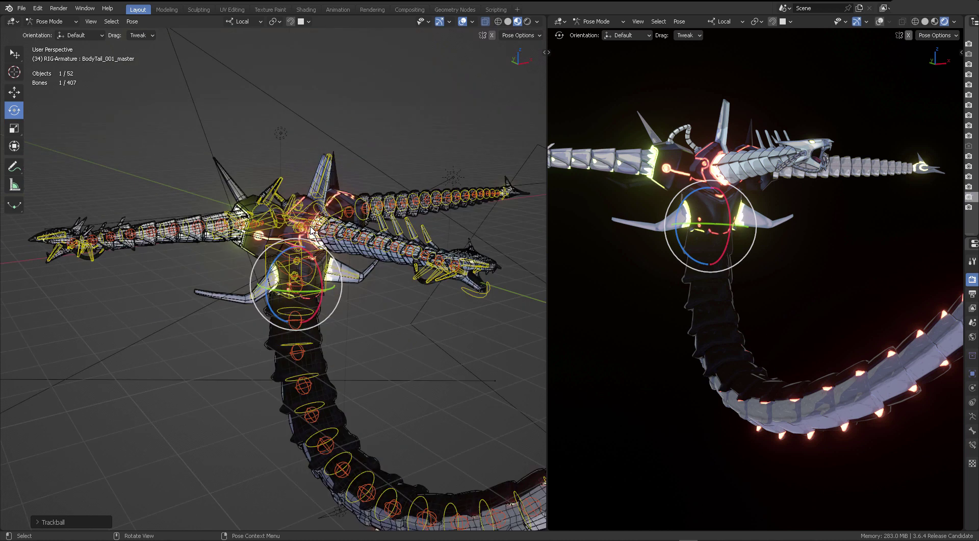
click(199, 223)
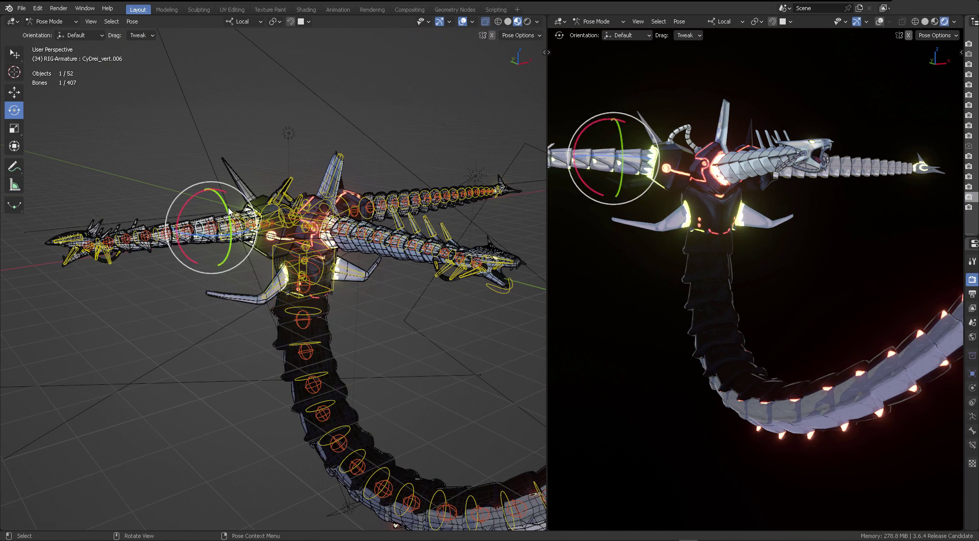
drag(198, 223, 201, 228)
drag(244, 200, 299, 204)
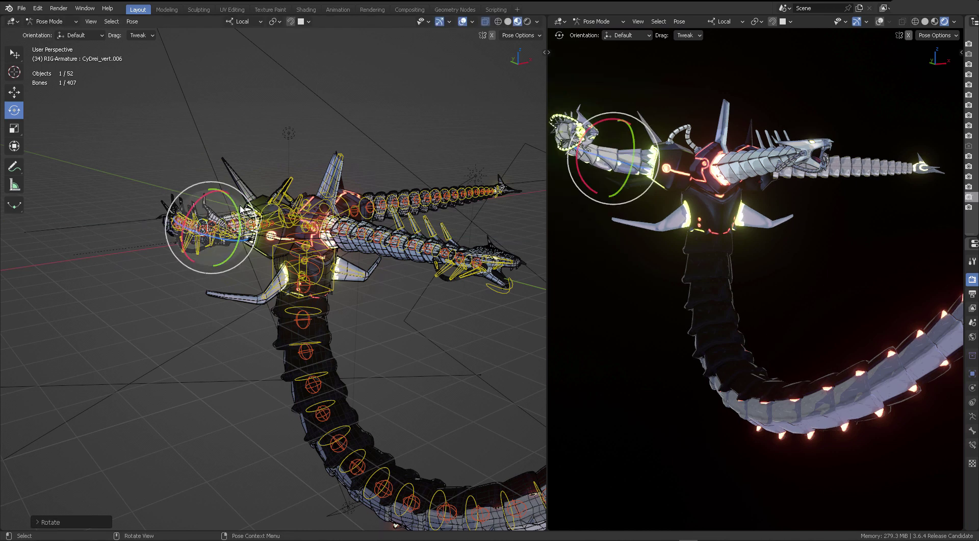
key(ctrl+z)
Try to rotate the lower jaw of the front-facing head about its local axis.
middle_drag(373, 187, 357, 171)
scroll(398, 172, up, 4)
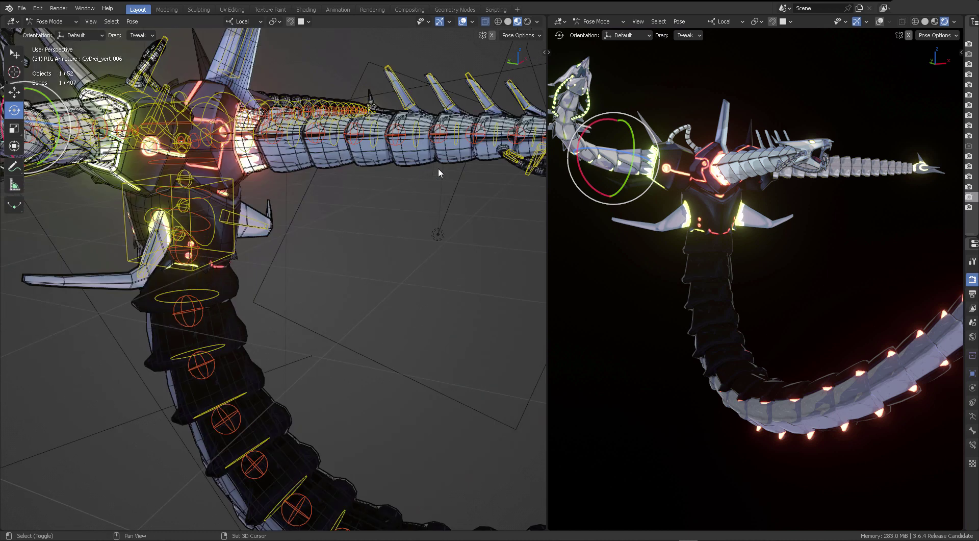
scroll(439, 173, down, 1)
shift+middle_drag(536, 176, 463, 202)
click(485, 209)
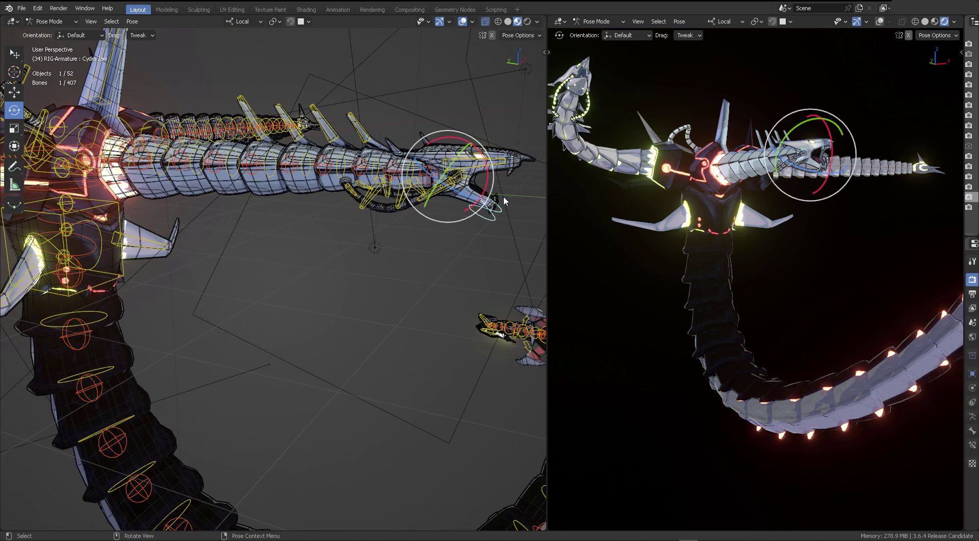
drag(488, 166, 488, 168)
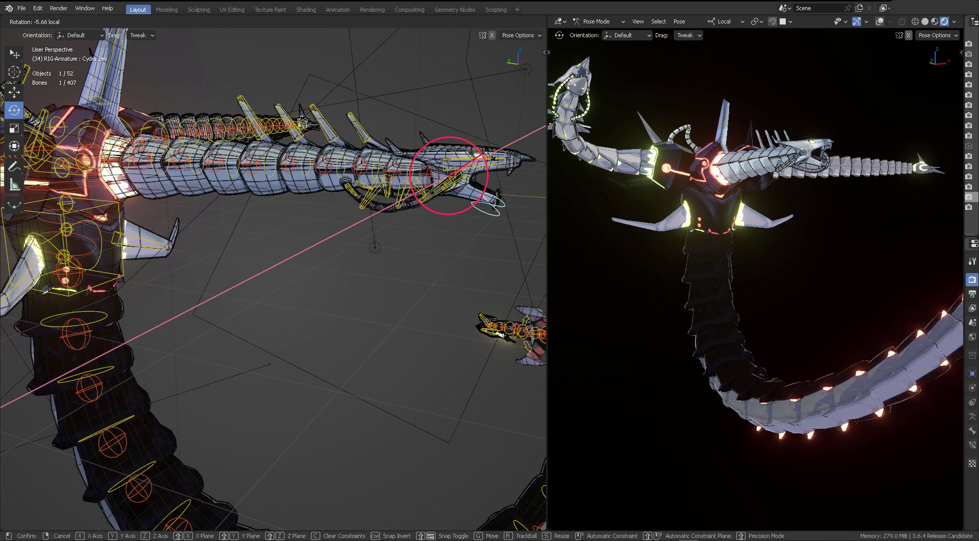
drag(550, 149, 551, 150)
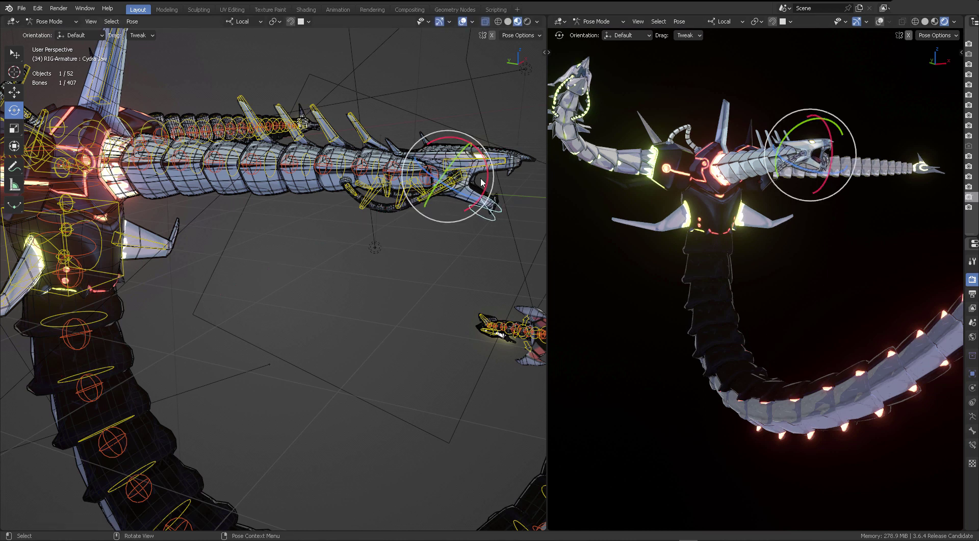
Try rotating the front head's neck at cydraneck_05, and with a trackball rotation at cydraneck_08.
click(276, 174)
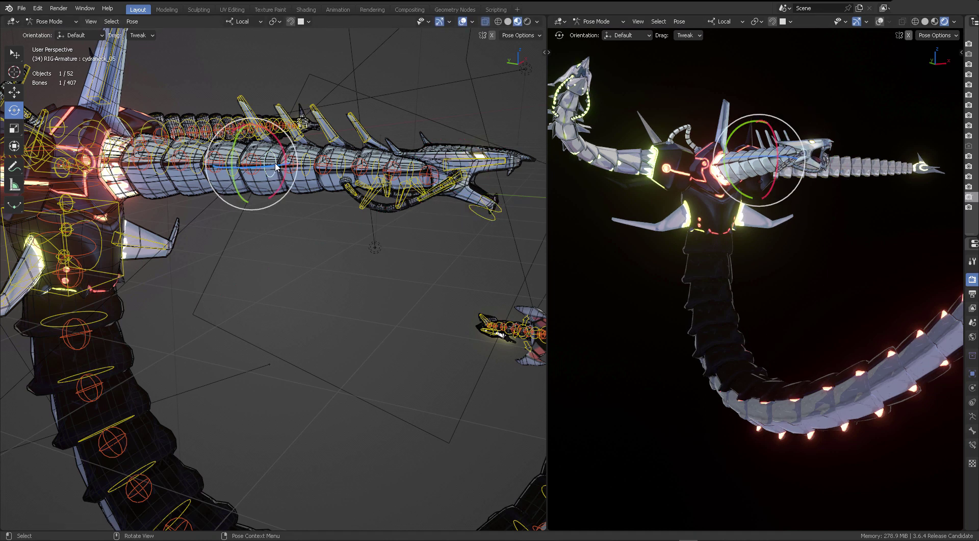
key(r)
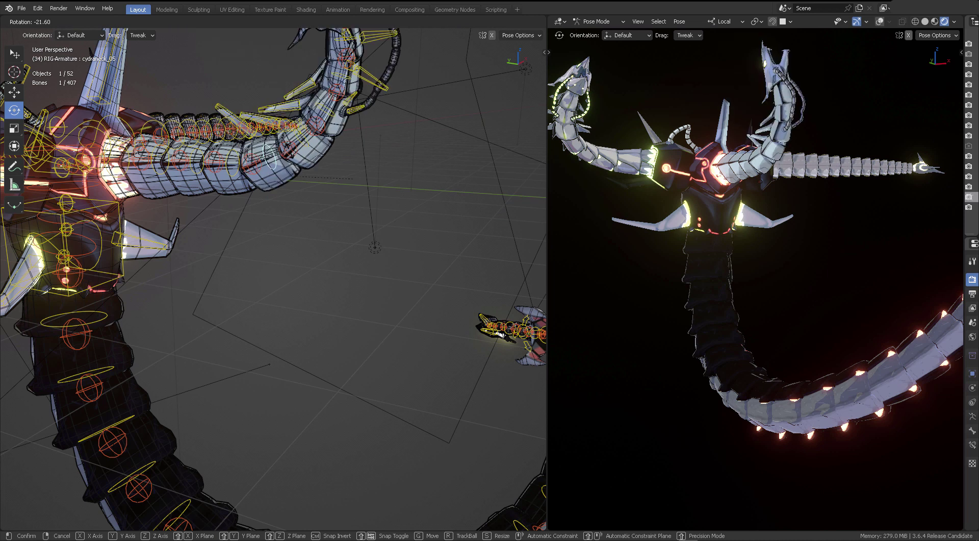
right_click(278, 159)
middle_drag(195, 177, 227, 189)
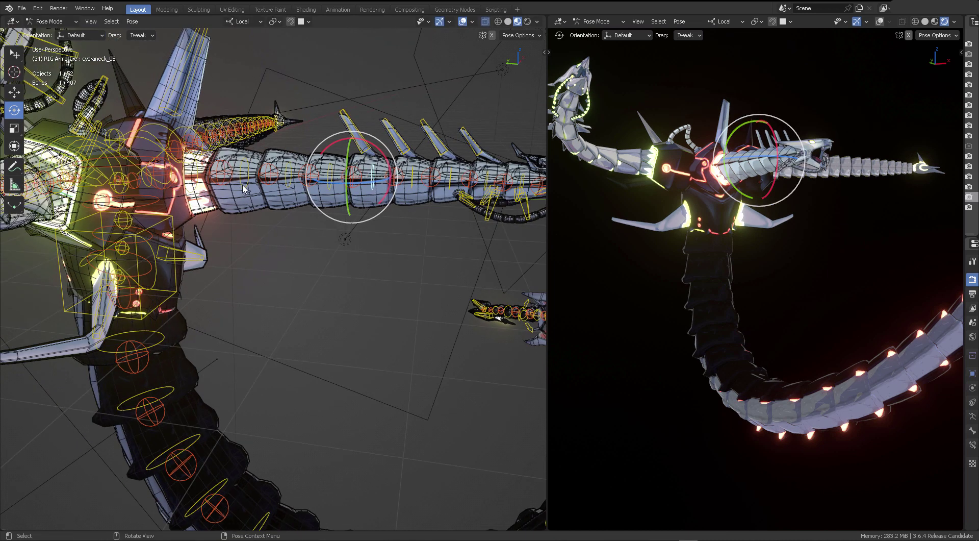
click(244, 189)
key(r)
key(r)
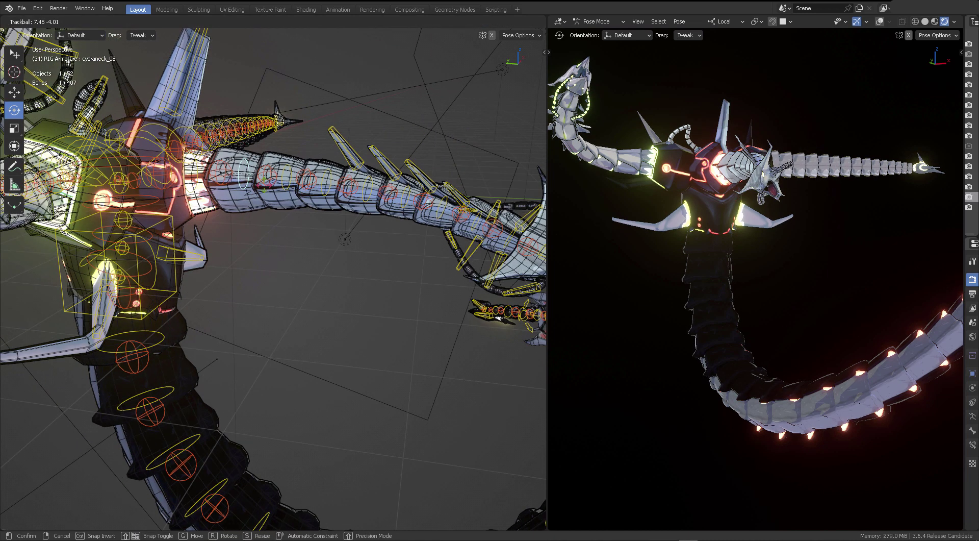
key(Escape)
Bend the front neck downward with a local rotation of cydraneck_08 and twist it with a trackball rotation of cydraneck_05.
middle_drag(306, 192, 171, 142)
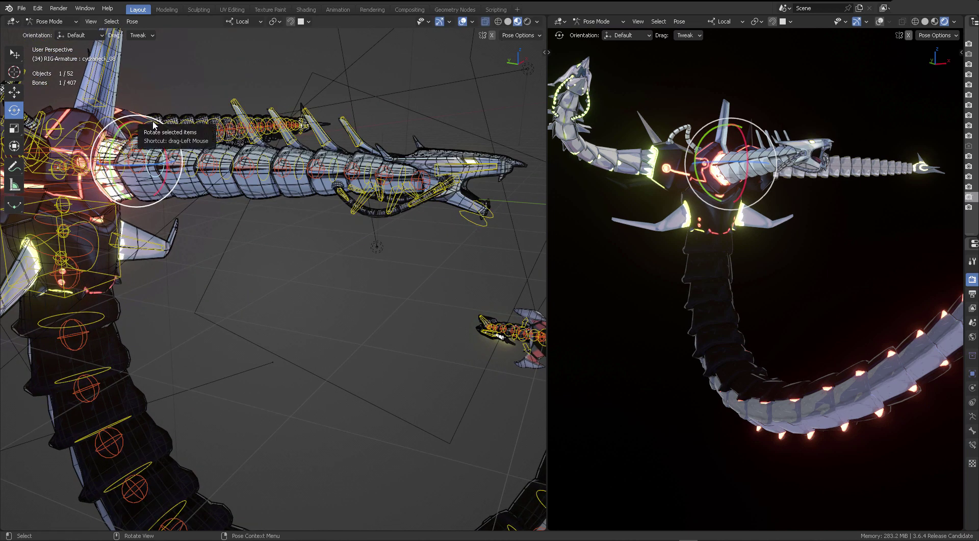
drag(161, 138, 166, 148)
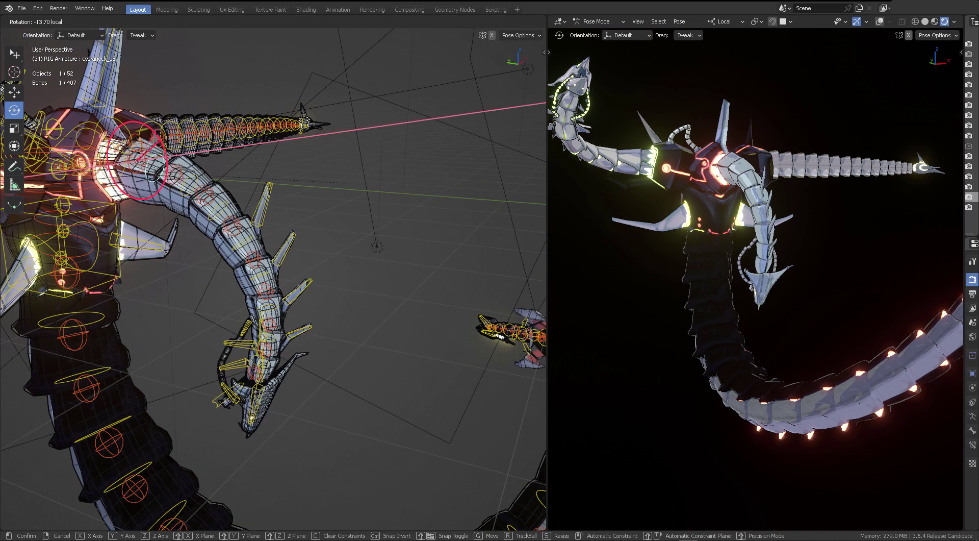
drag(250, 251, 250, 250)
click(243, 250)
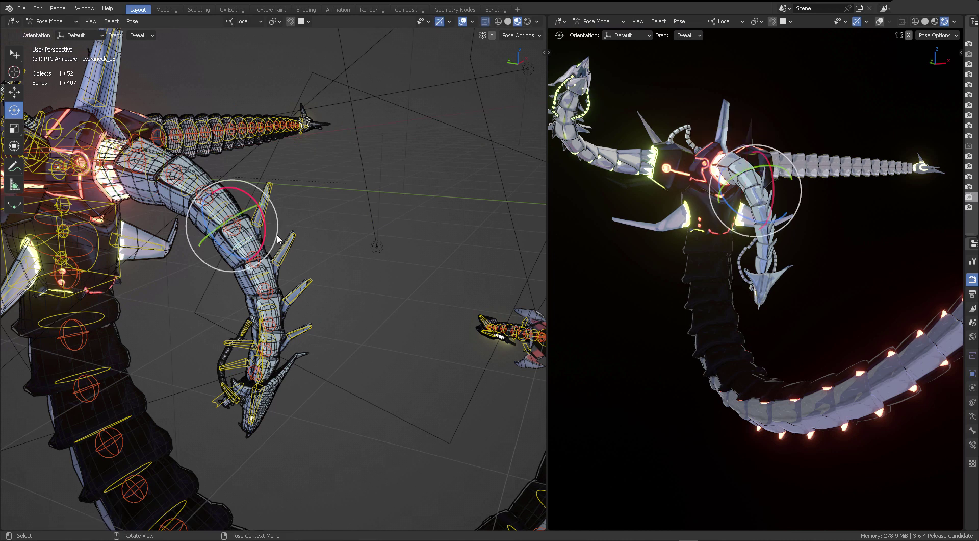
middle_drag(243, 249, 352, 203)
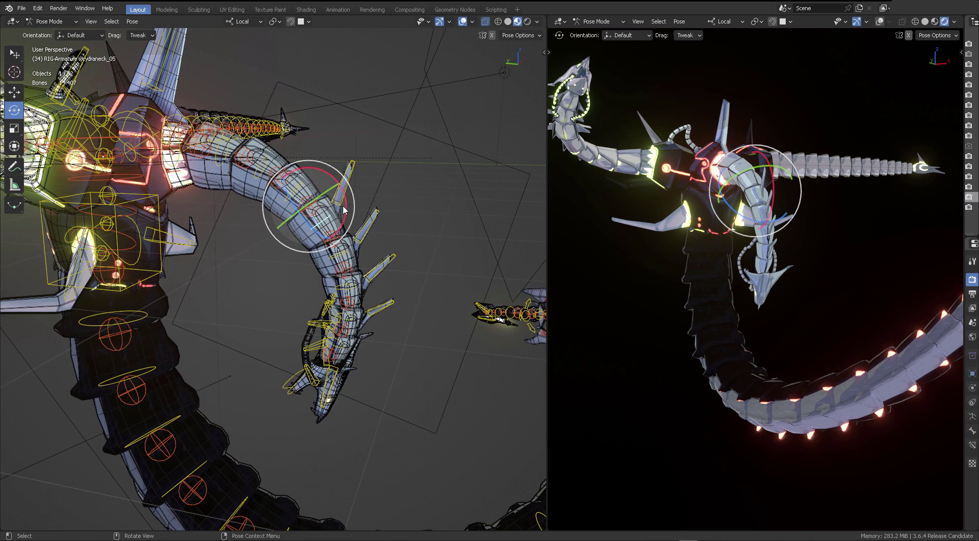
drag(343, 209, 355, 206)
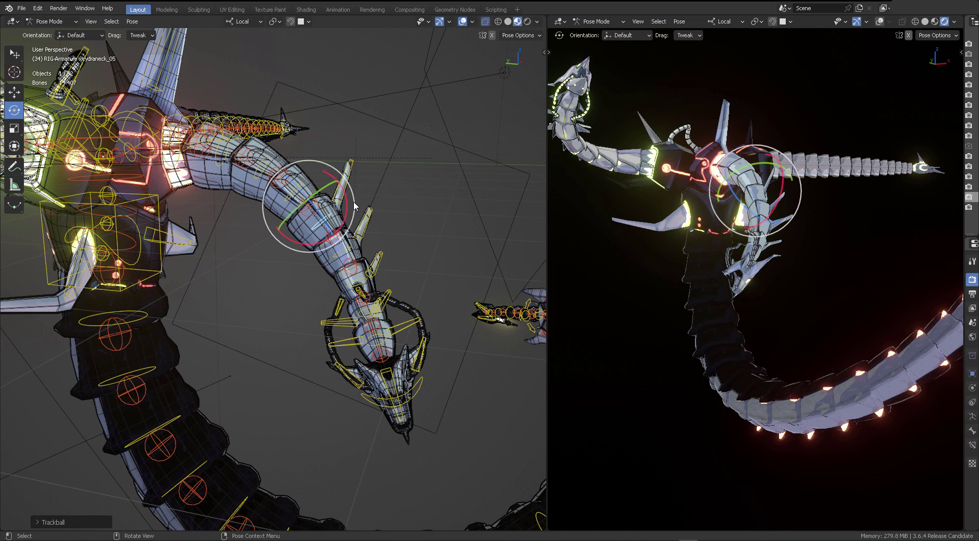
Undo the last trackball twist, and rotate cydraneck_05 about its local X axis to curl the front neck and head back.
key(ctrl+z)
key(r)
key(x)
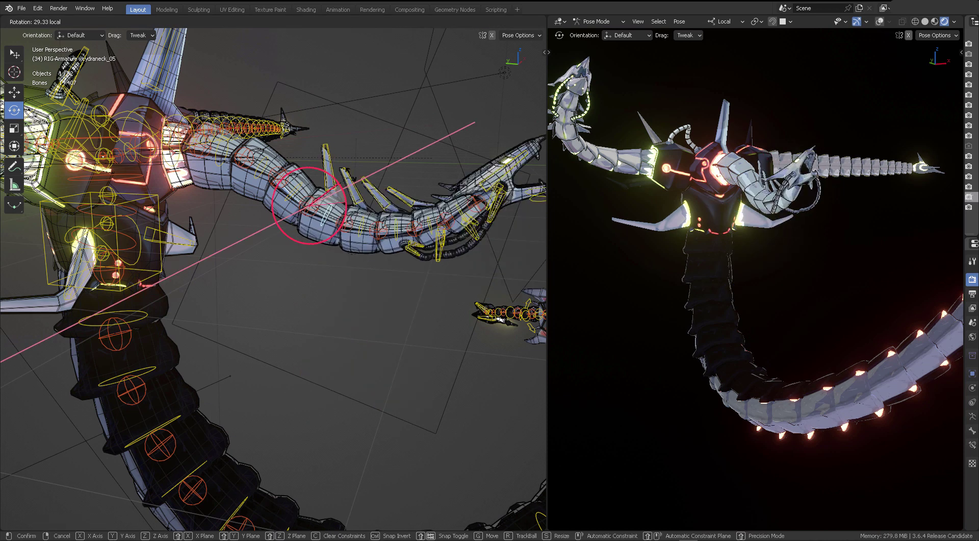
click(429, 197)
middle_drag(429, 196, 174, 277)
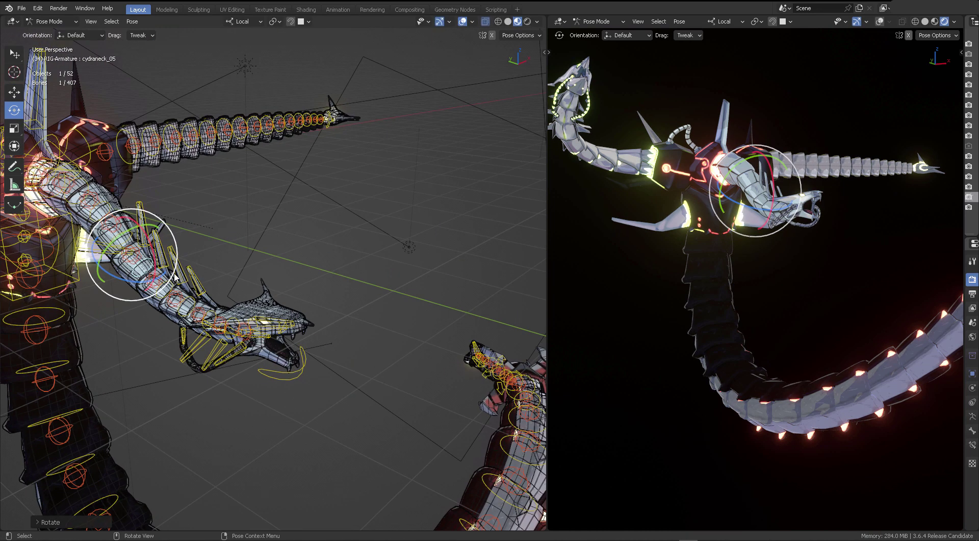
mouse_move(143, 286)
mouse_down()
mouse_move(160, 271)
mouse_move(134, 287)
mouse_up()
drag(440, 243, 332, 148)
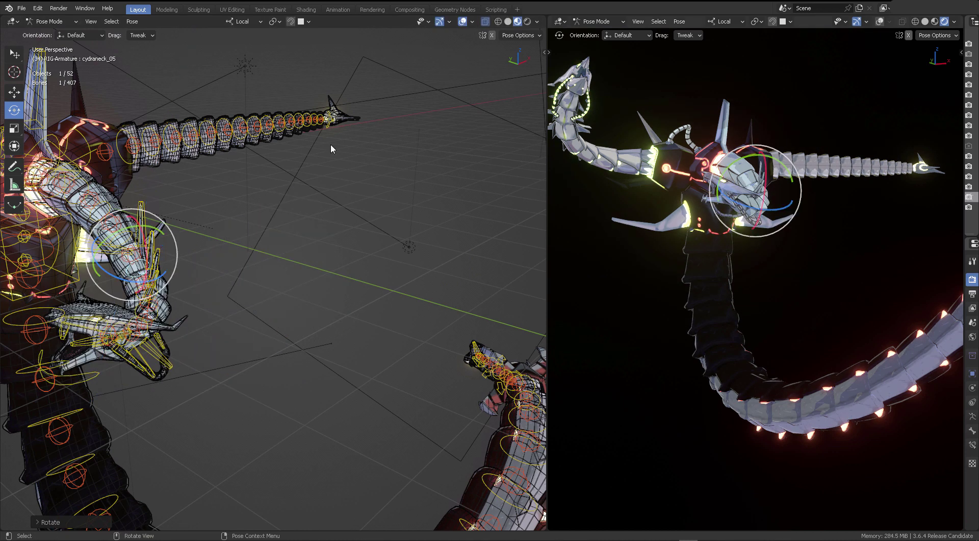
Tilt the upper part of the green-lit neck with trackball rotations of its CyDrei_vert control near the head.
middle_drag(332, 149, 307, 178)
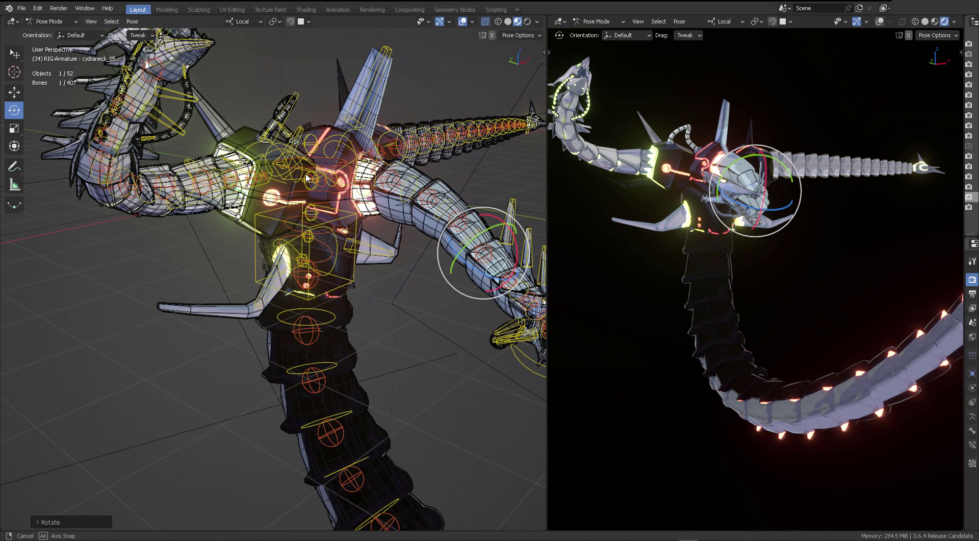
click(137, 95)
key(r)
key(r)
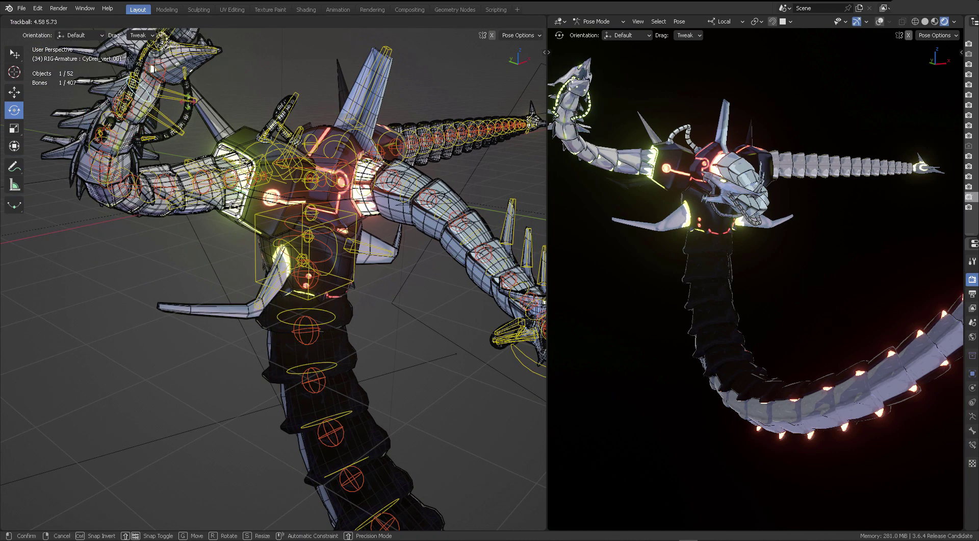
click(154, 92)
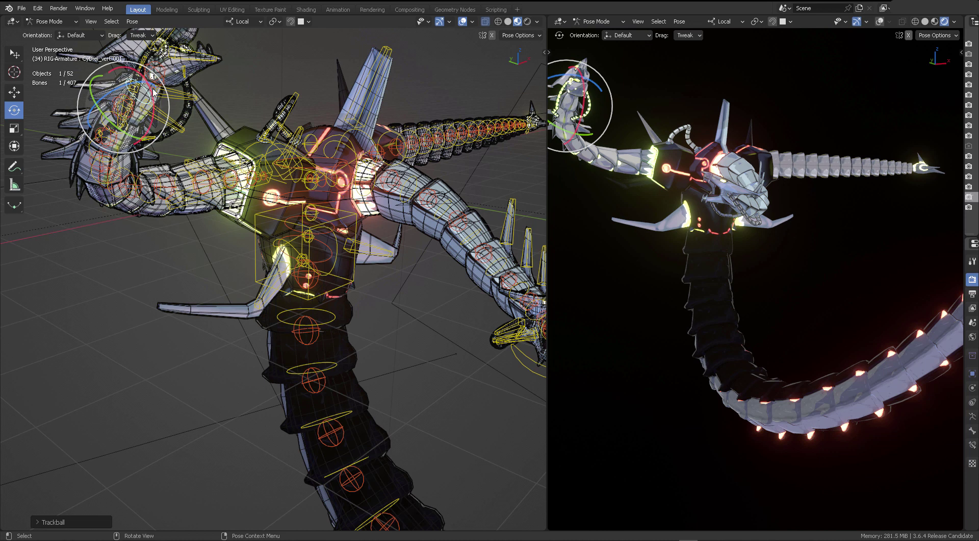
drag(153, 93, 195, 118)
Select the CyDrei_vert.006 control and curl the green-lit neck with a trackball rotation.
middle_drag(181, 160, 173, 177)
click(174, 84)
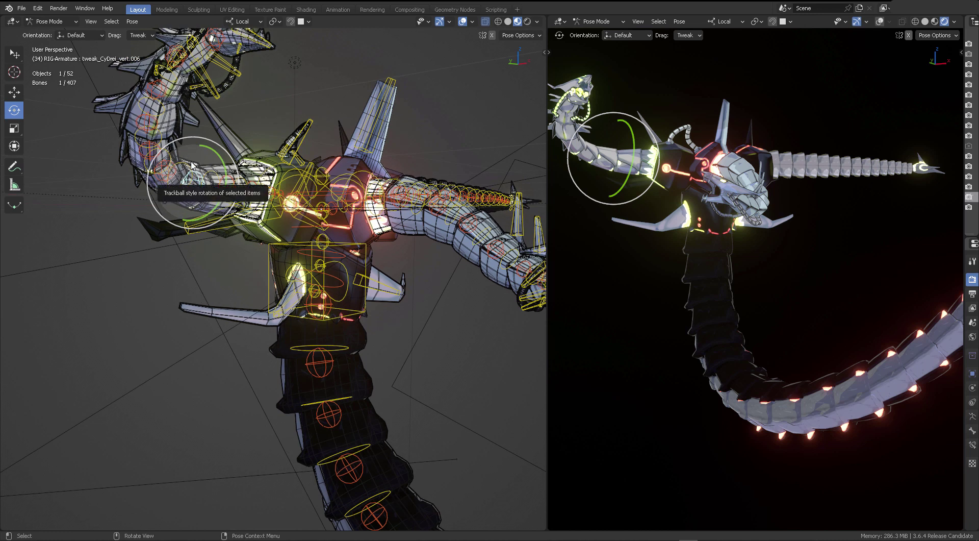
click(190, 164)
click(247, 143)
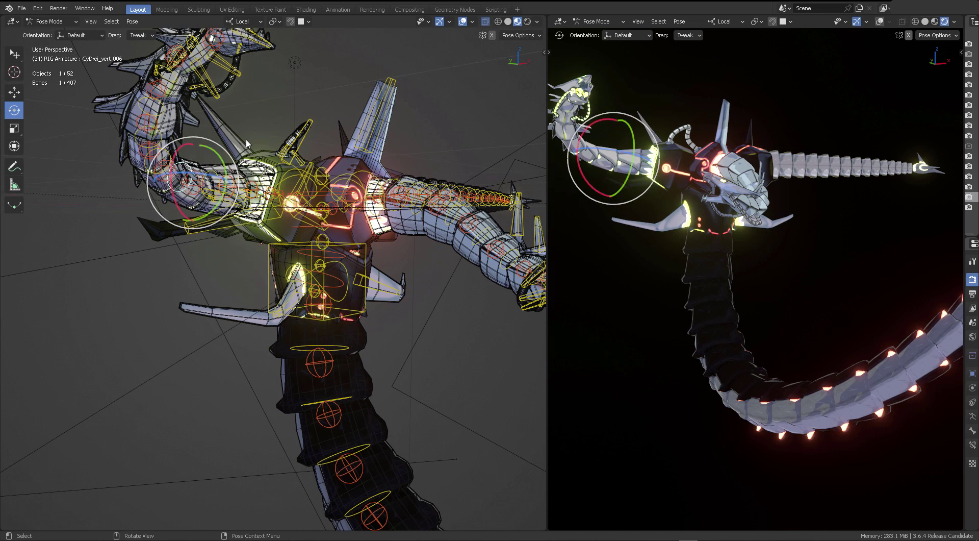
key(r)
key(r)
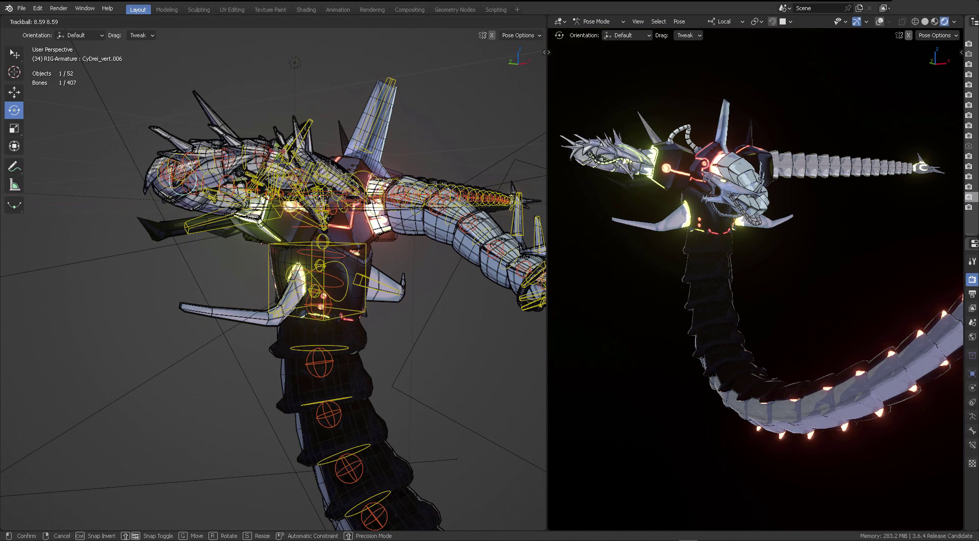
click(413, 167)
Bend the end of the pale segmented tail upward with a trackball rotation of the tail.014 bone.
click(770, 242)
mouse_move(770, 242)
middle_down()
mouse_move(795, 237)
mouse_move(764, 247)
middle_up()
middle_drag(396, 223, 357, 244)
click(376, 243)
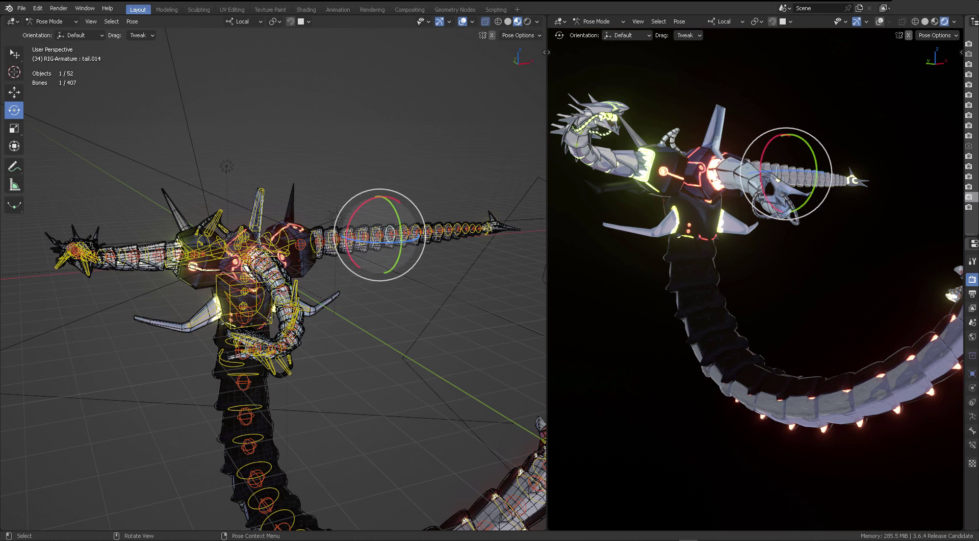
drag(399, 244, 380, 234)
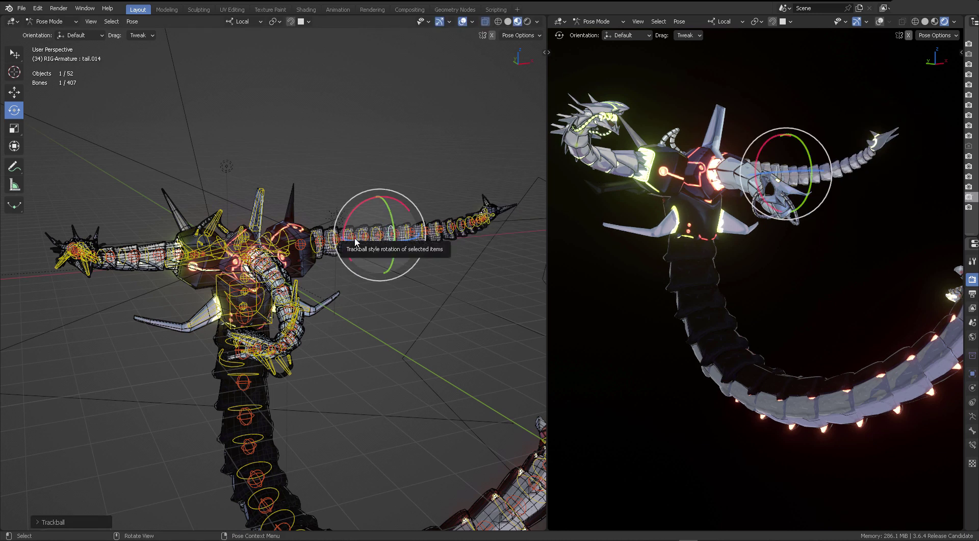
click(355, 229)
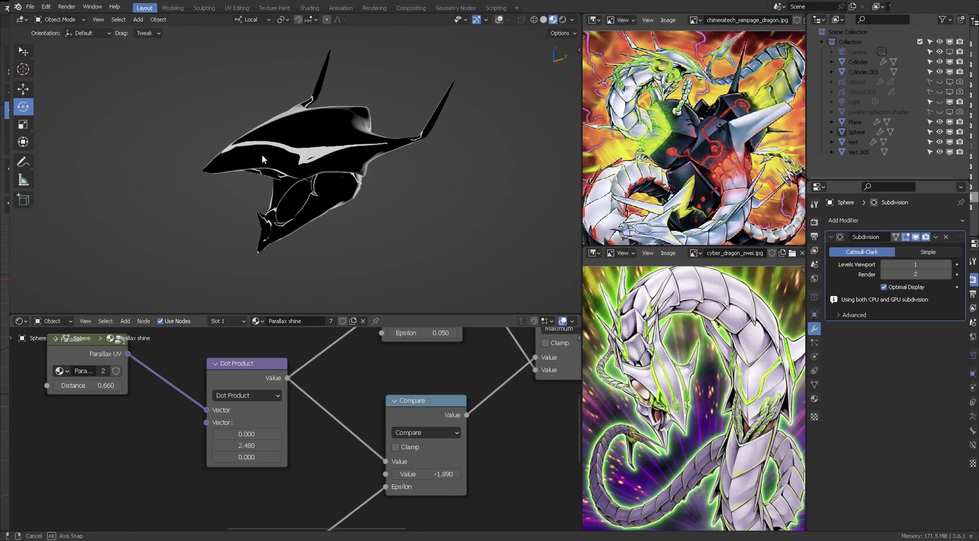
In the dragon head's shader file, set the parallax node's Distance to 0.580 and view the head's reflection from another angle.
middle_drag(262, 155, 256, 156)
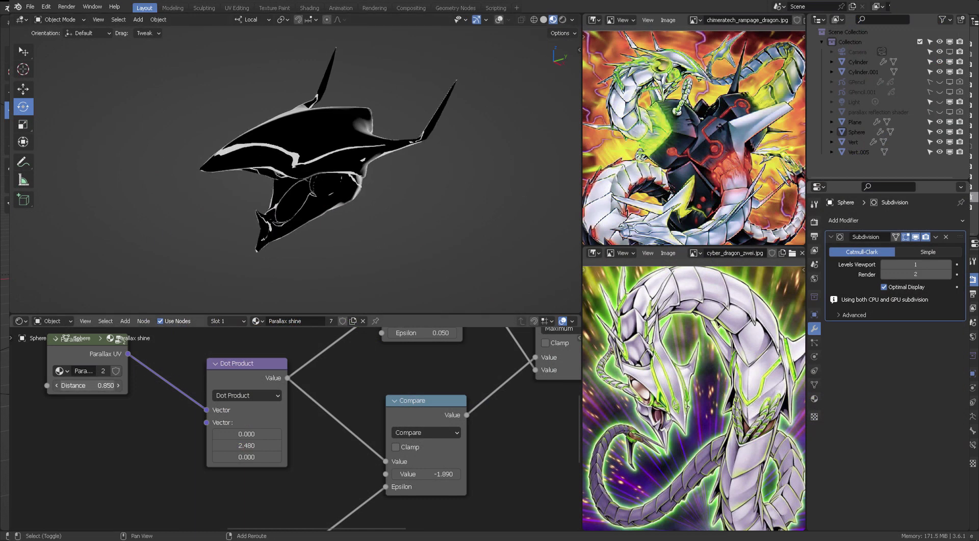
drag(87, 386, 68, 386)
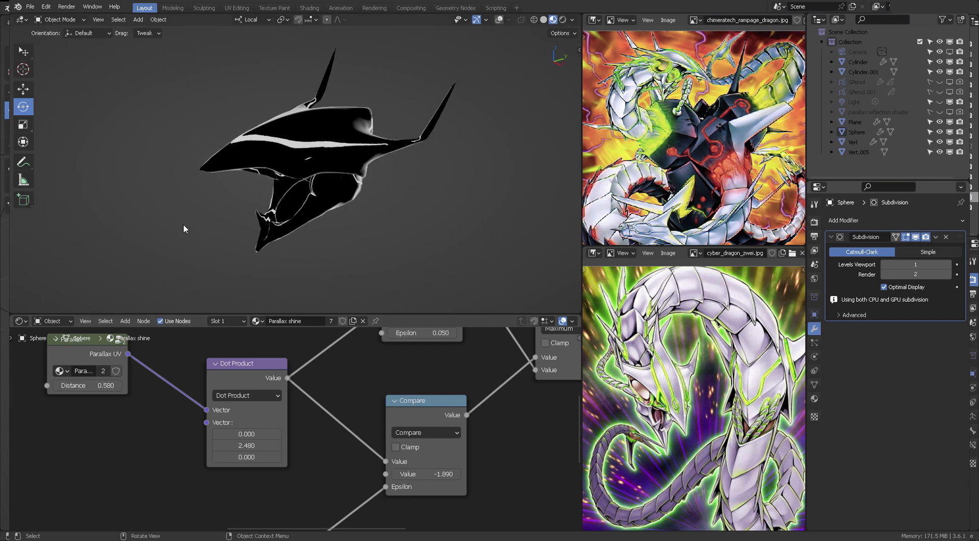
middle_drag(185, 229, 332, 216)
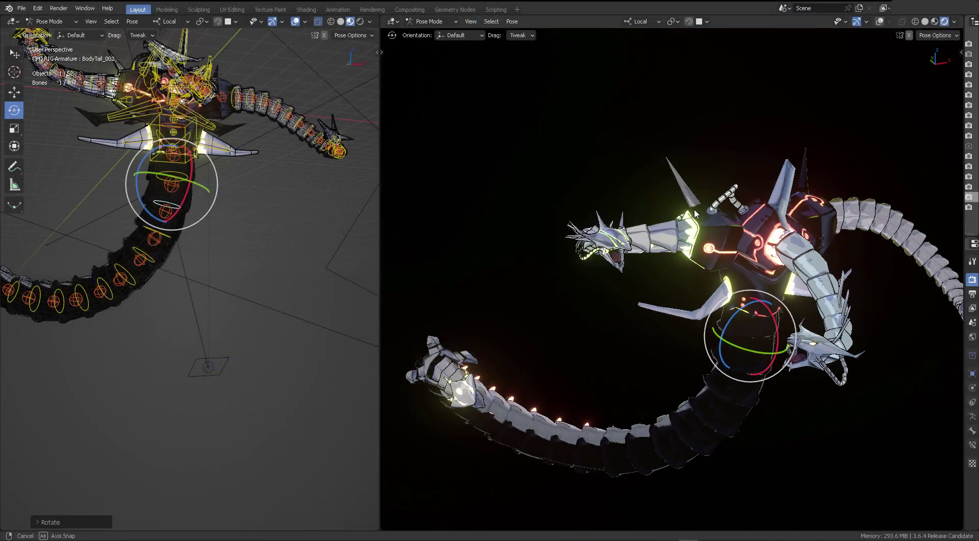
Inspect the rendered pose, clear the bone selection, and rotate Drei_neck_001 about its local axis to turn the body tail's end head.
middle_drag(696, 213, 673, 201)
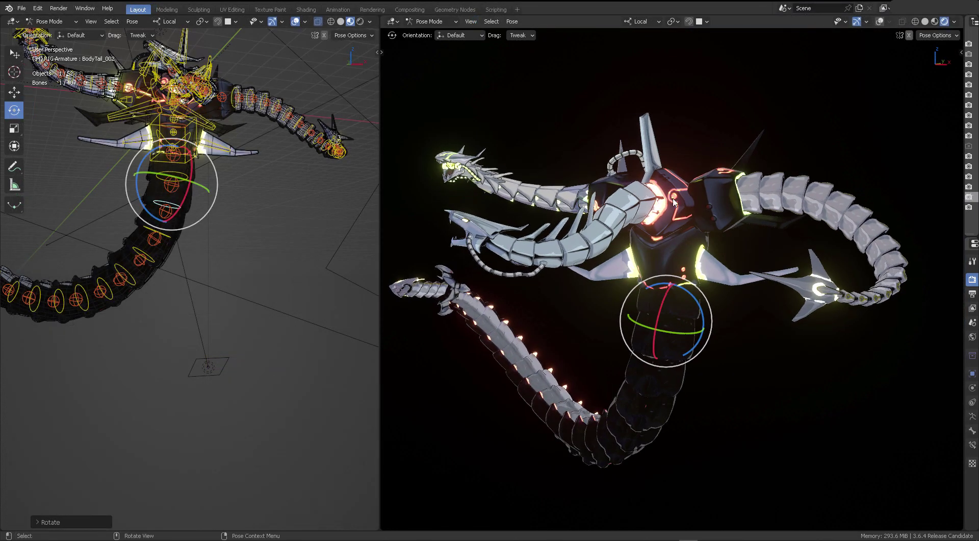
scroll(673, 202, up, 8)
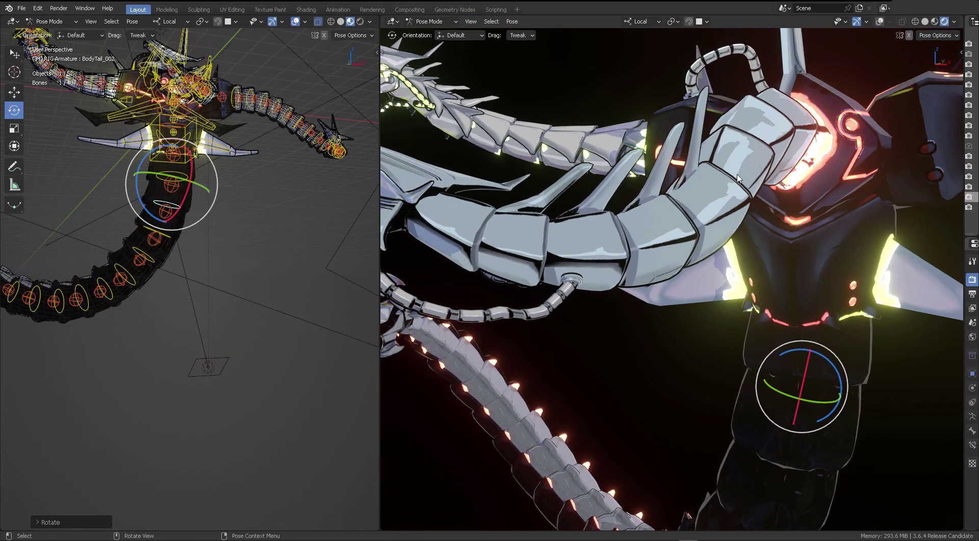
scroll(727, 222, down, 2)
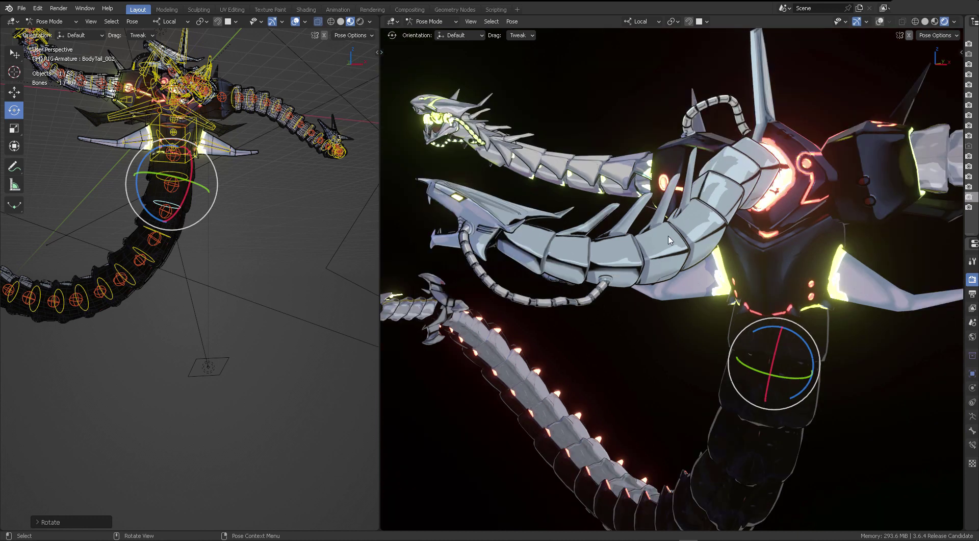
shift+middle_drag(689, 243, 838, 228)
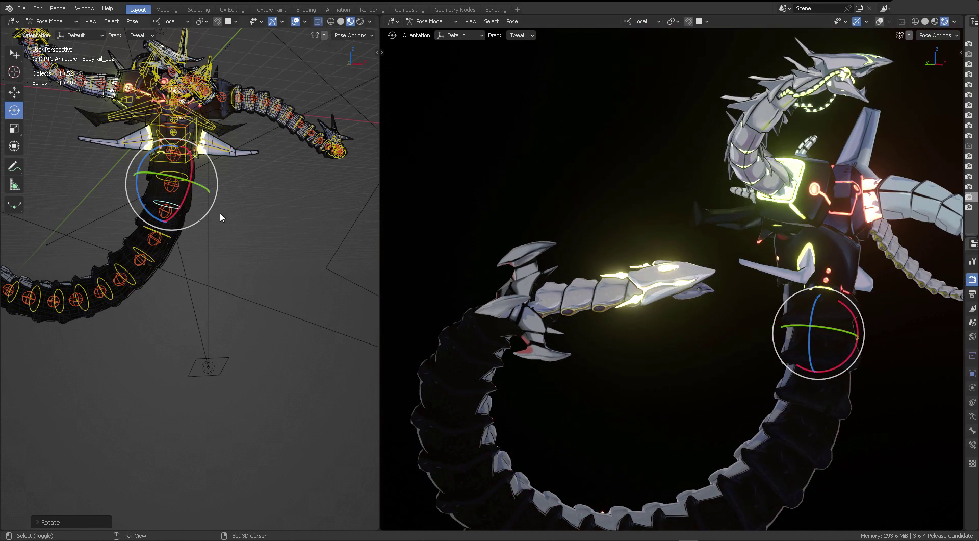
middle_drag(220, 217, 214, 194)
key(alt+a)
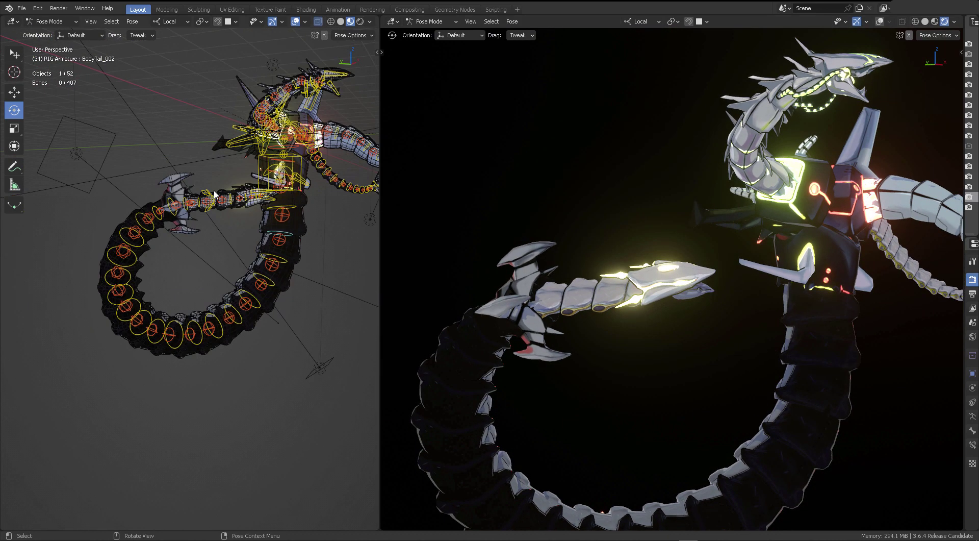
scroll(214, 154, up, 3)
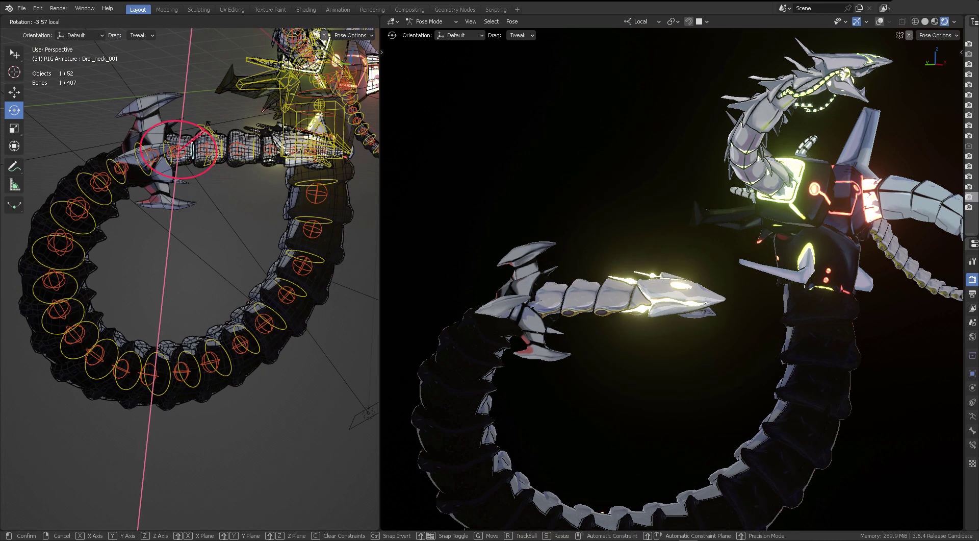
Show overlays in the rendered viewport and try a trackball rotation of CyDrei_vert.008 at the base of the green-lit neck.
middle_drag(703, 274, 675, 251)
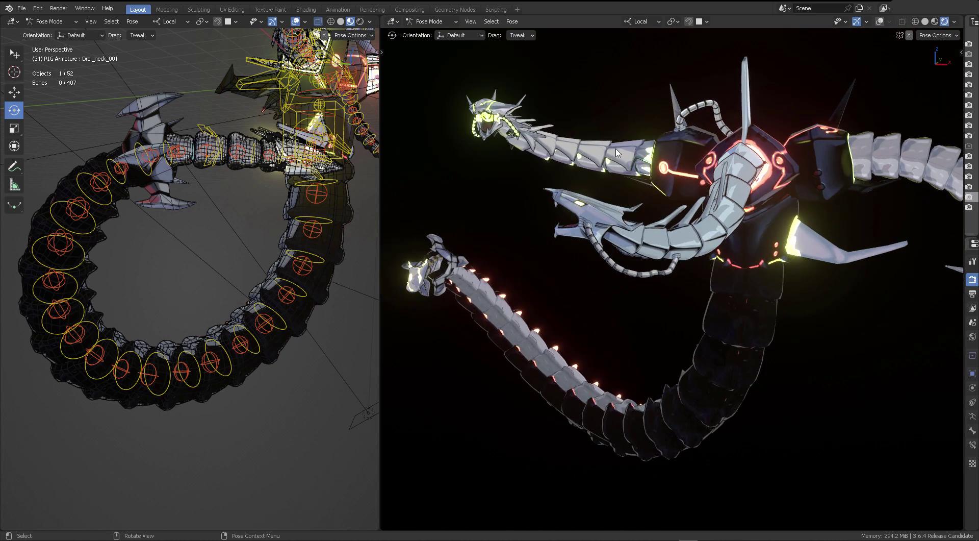
middle_drag(617, 152, 703, 158)
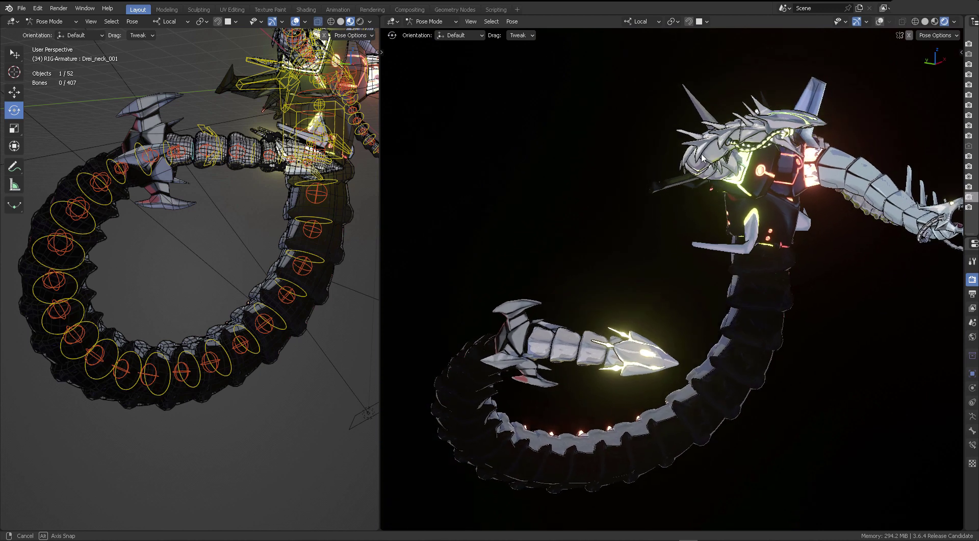
middle_drag(787, 171, 801, 232)
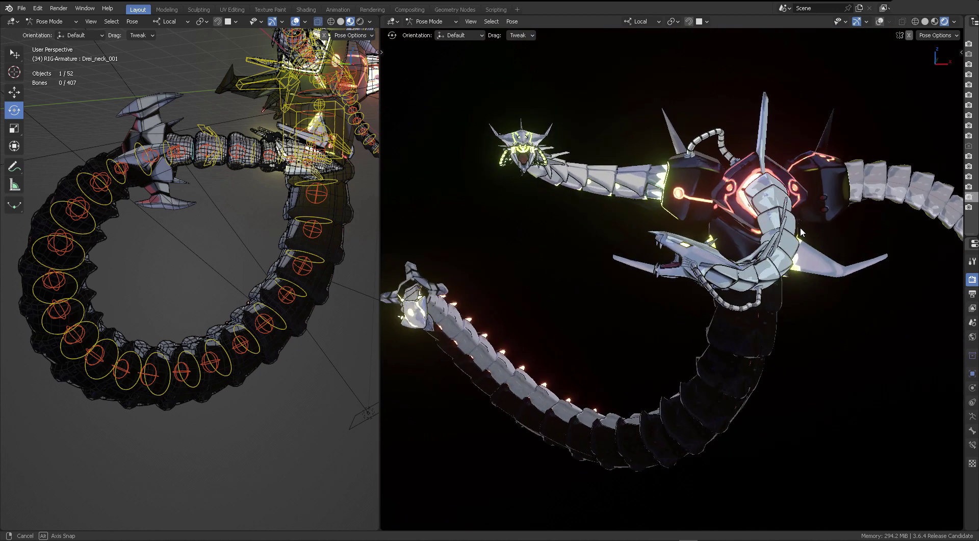
click(881, 23)
middle_drag(761, 87, 629, 217)
scroll(752, 109, up, 4)
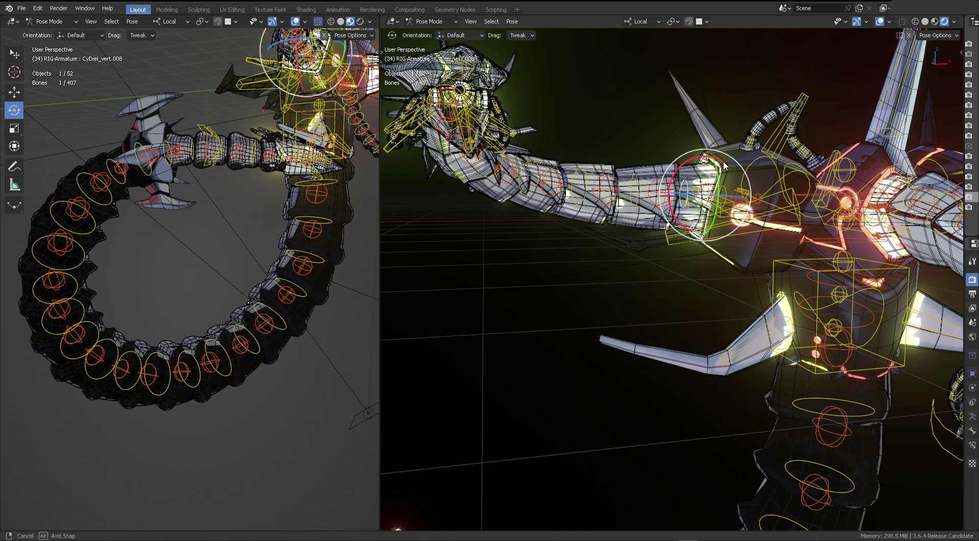
middle_drag(724, 166, 725, 137)
key(r)
key(r)
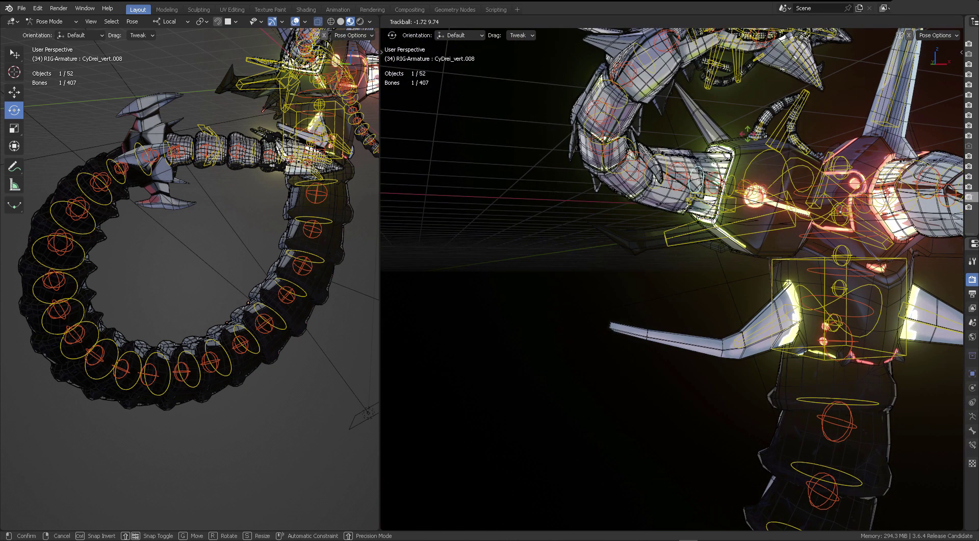
drag(749, 137, 749, 136)
scroll(835, 75, down, 6)
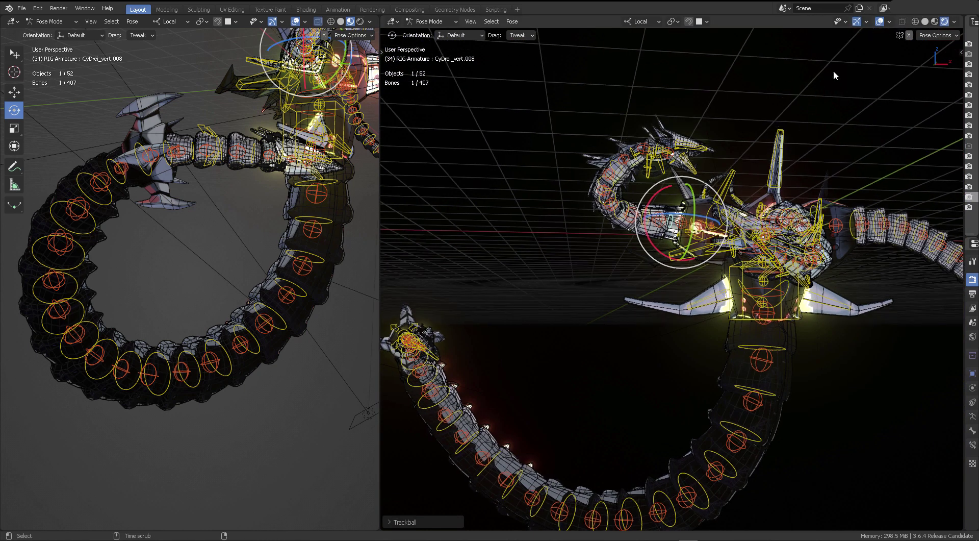
Hide the rendered viewport's overlays and undo the trackball rotation of the green-lit neck.
click(880, 21)
middle_drag(819, 142, 816, 139)
key(ctrl+z)
key(ctrl+z)
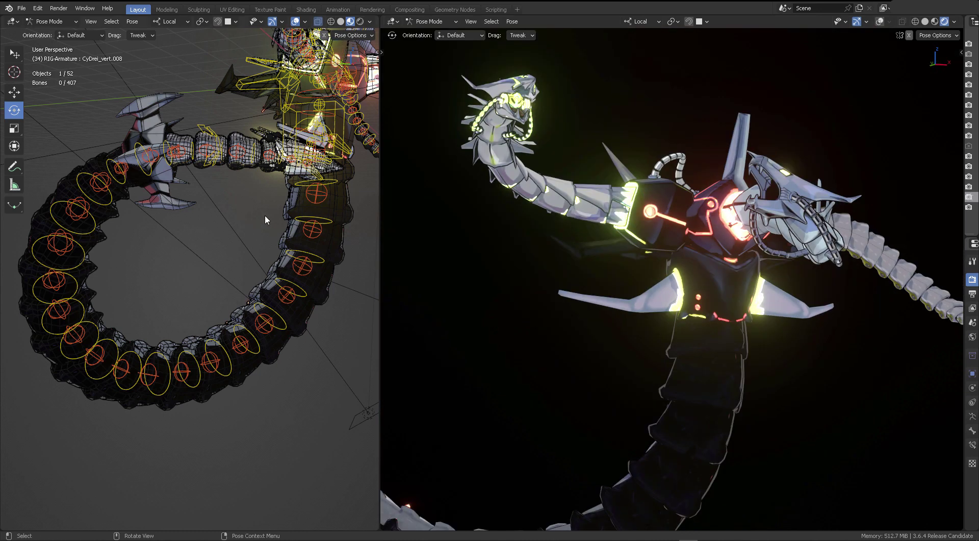
Switch the armature to Object Mode and select the Cyber Infinity Vertebra mesh of the body tail.
key(Tab)
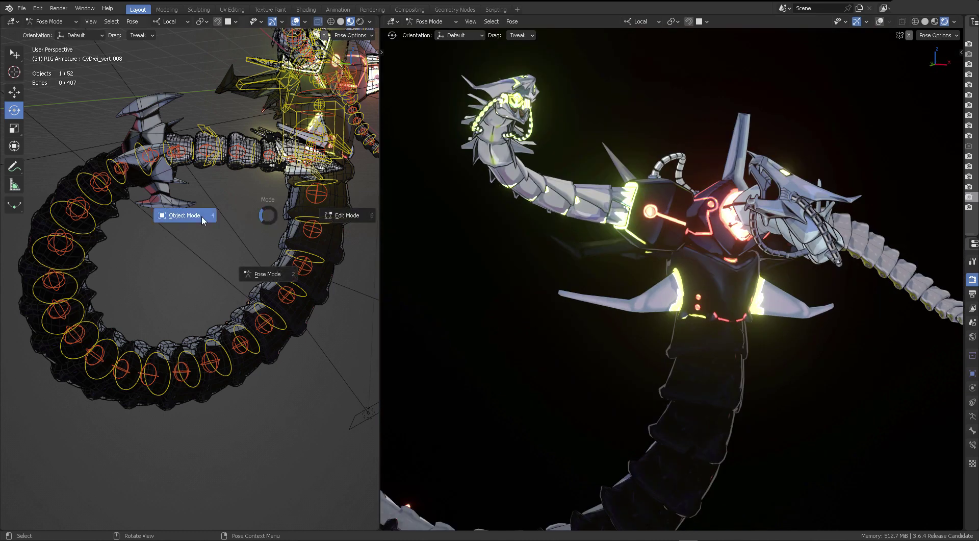
click(201, 216)
click(329, 204)
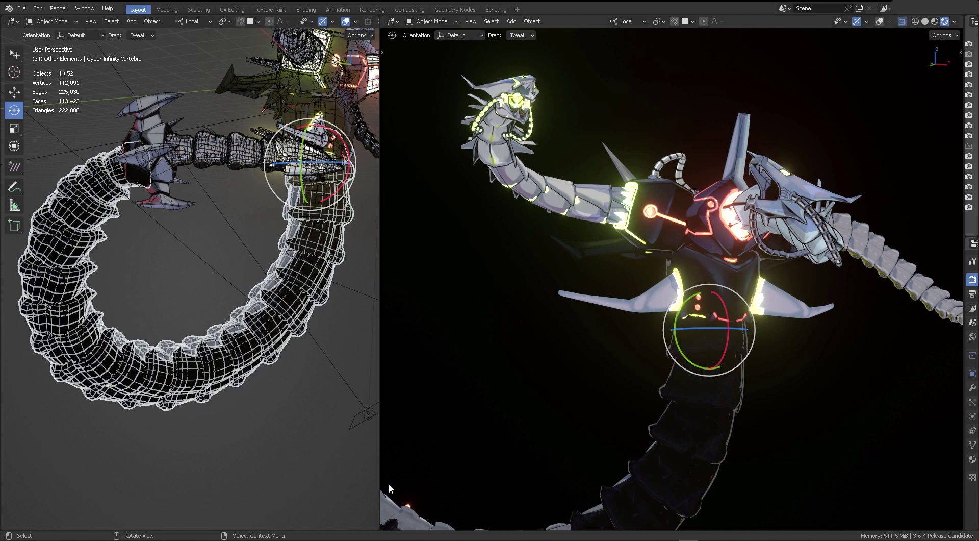
Split the rendered viewport, turn the new area into a Shader Editor, and frame the Emission and Mix Shader nodes of 4K_RampageDragon_Dif.
drag(382, 528, 406, 386)
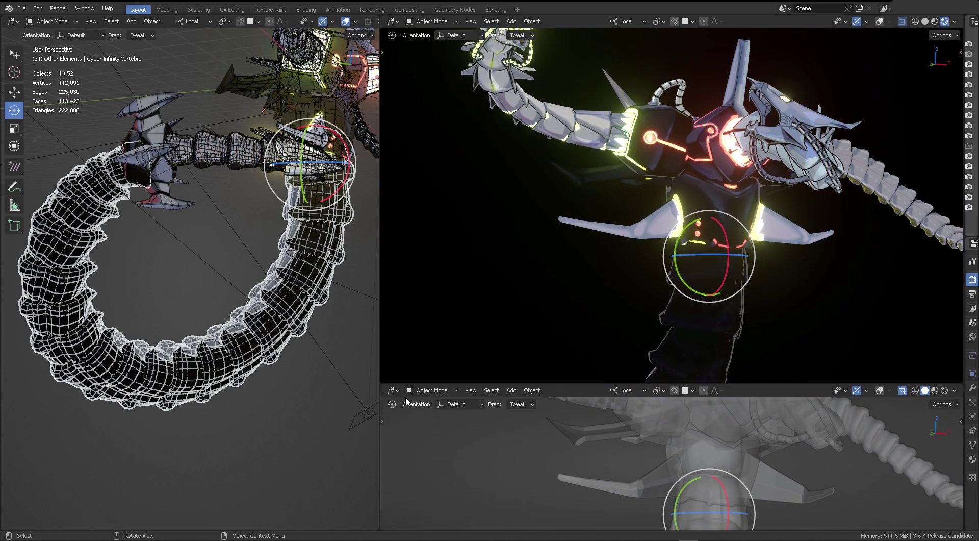
click(394, 390)
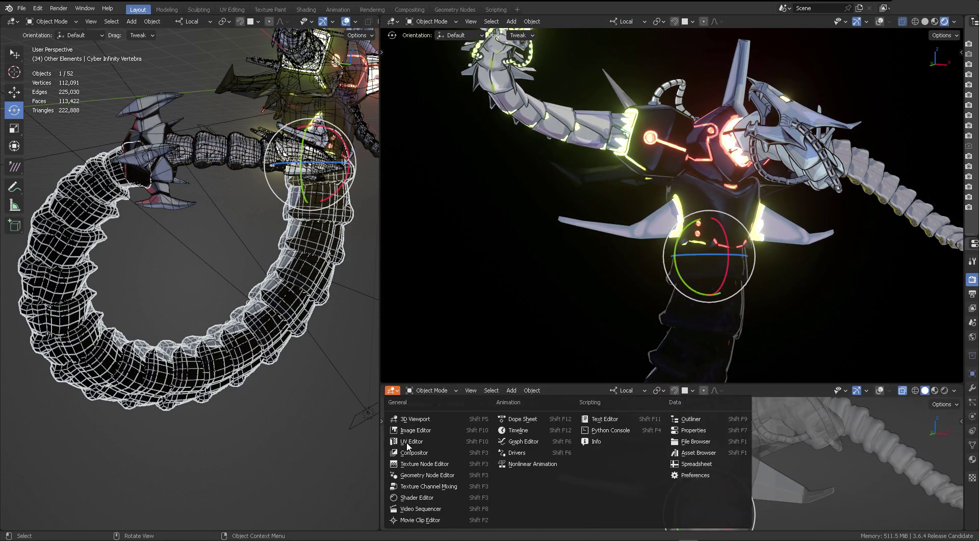
click(422, 498)
scroll(780, 447, up, 5)
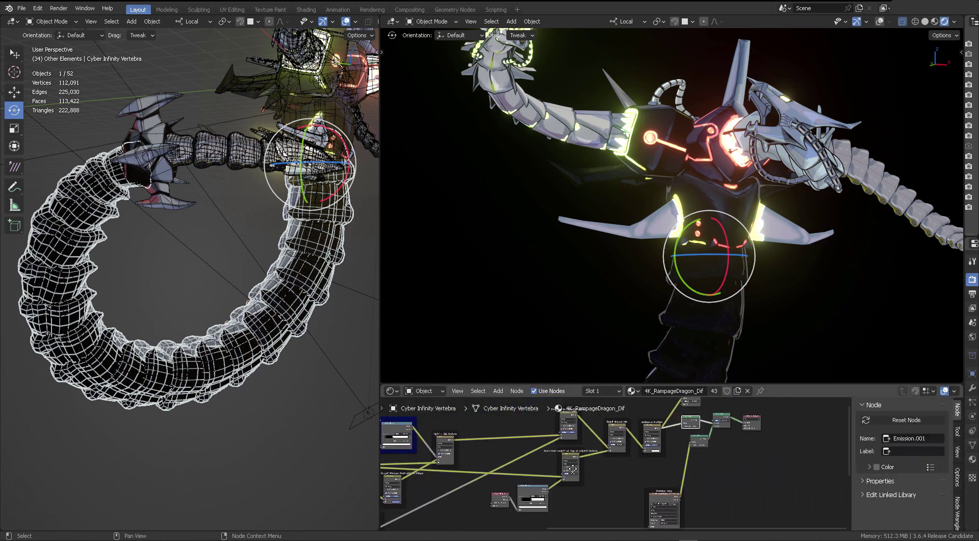
middle_drag(773, 459, 748, 497)
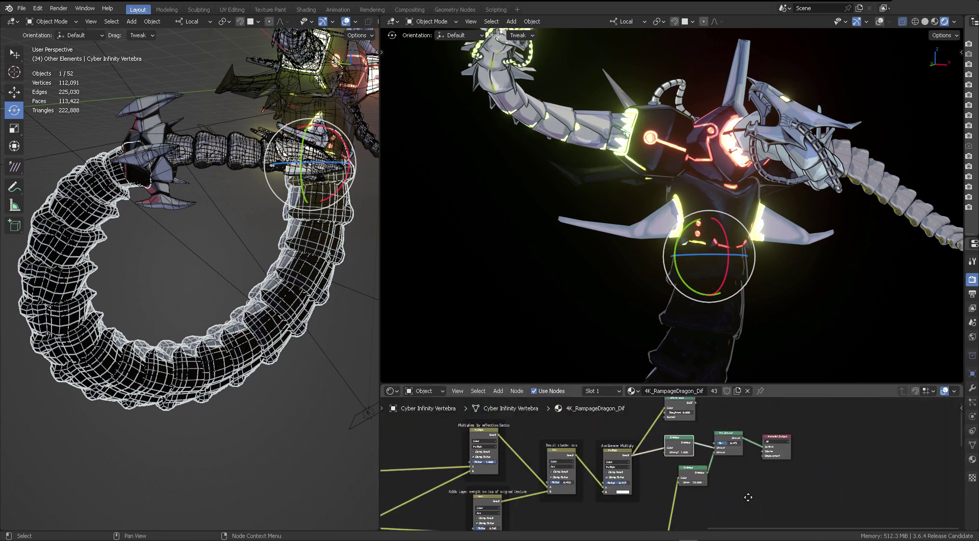
scroll(748, 494, up, 7)
middle_drag(738, 436, 675, 473)
scroll(679, 461, up, 2)
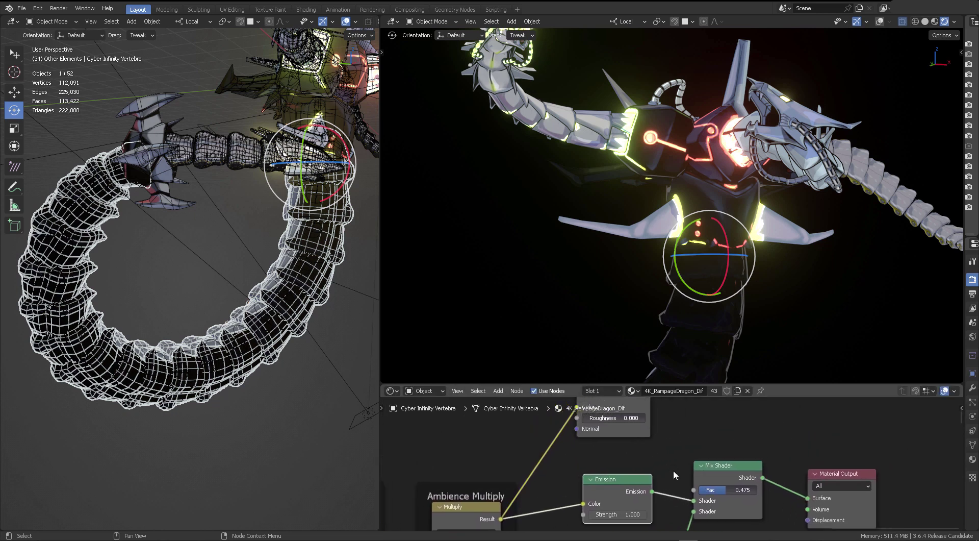
Connect the Diffuse BSDF output to the Mix Shader's first Shader input in place of Emission, and deselect all objects.
middle_drag(712, 442, 670, 419)
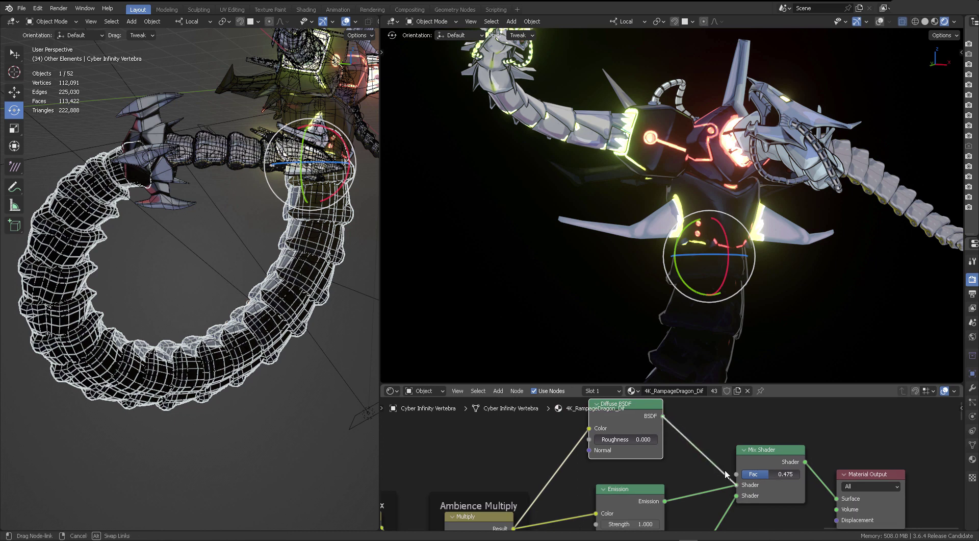
drag(727, 474, 729, 479)
key(alt+a)
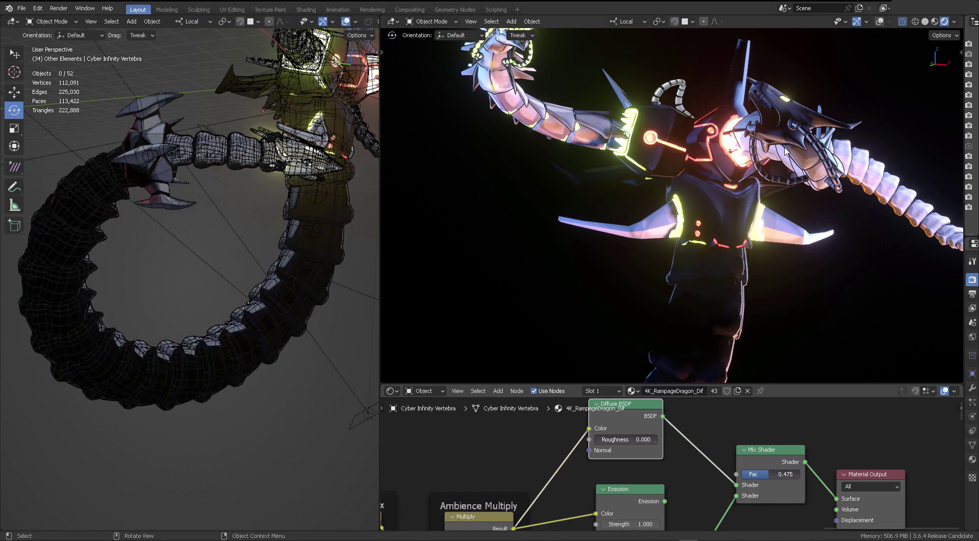
Select the area light below the dragon, move it closer to the model, trackball-rotate it toward the body, and deselect it.
scroll(788, 162, down, 3)
scroll(274, 173, down, 6)
middle_drag(270, 204, 263, 226)
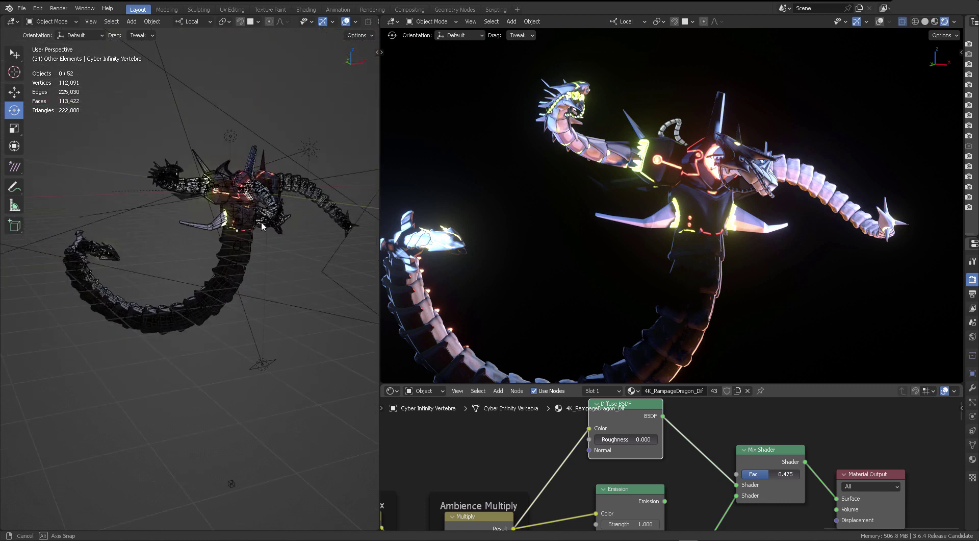
click(266, 362)
middle_drag(266, 362, 294, 310)
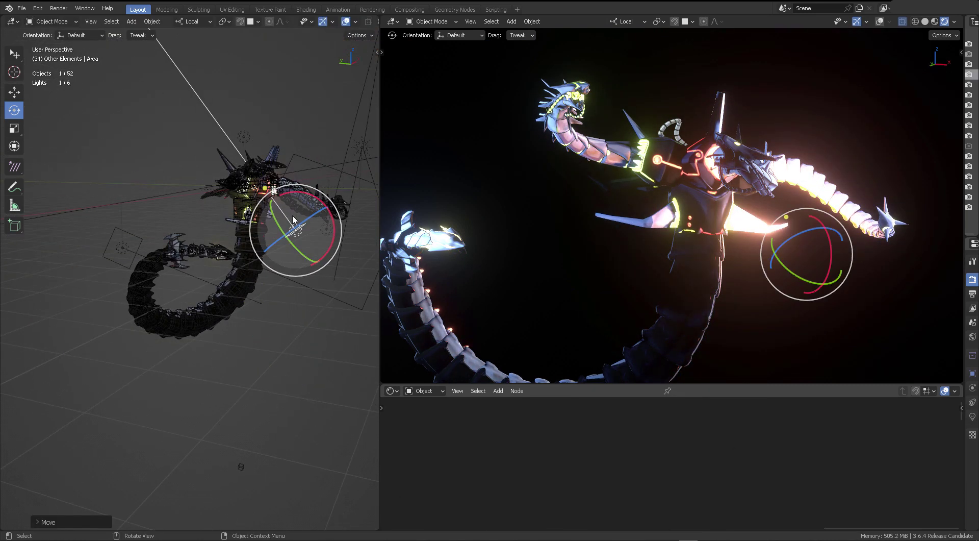
middle_drag(293, 220, 207, 261)
key(g)
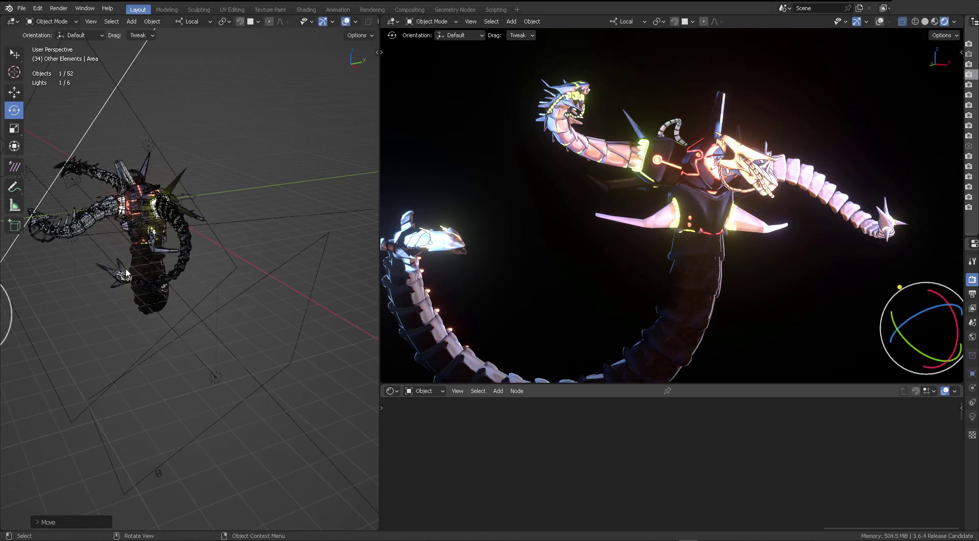
middle_drag(126, 273, 200, 262)
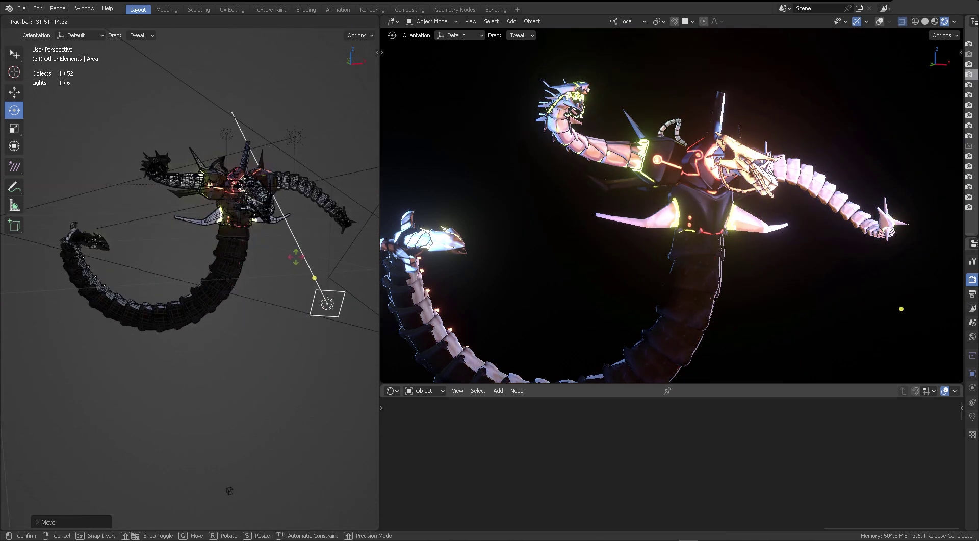
key(alt+a)
Join the empty Shader Editor area into the rendered viewport above it.
middle_drag(680, 215, 789, 163)
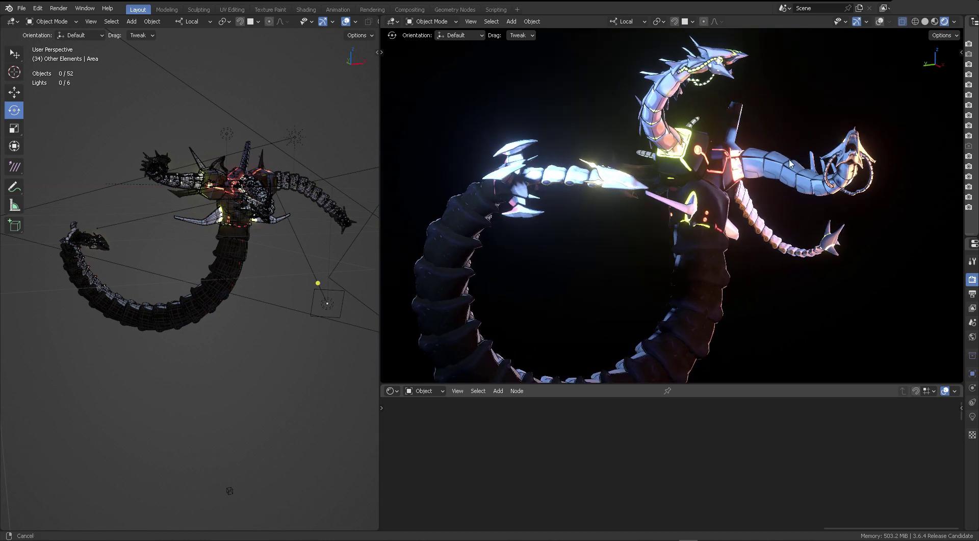
right_click(773, 382)
click(777, 387)
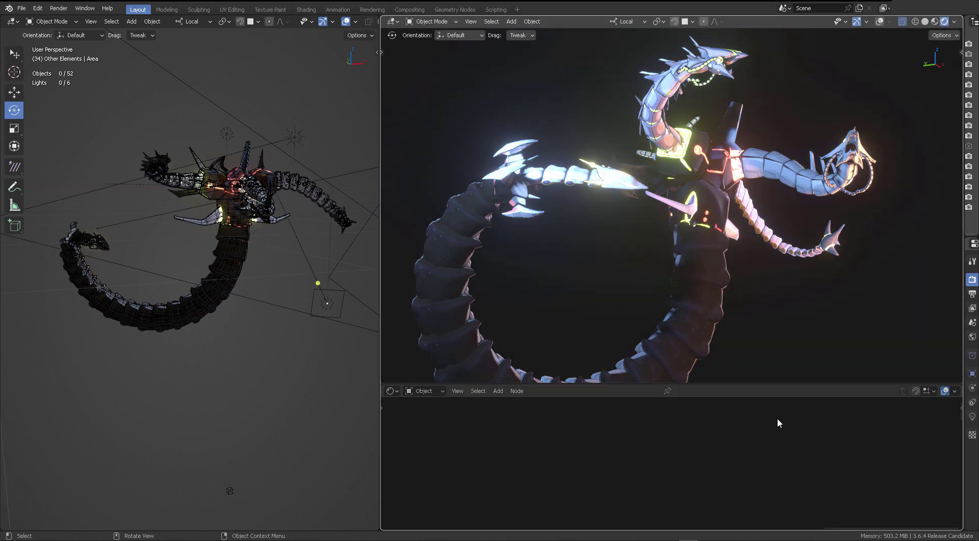
click(779, 422)
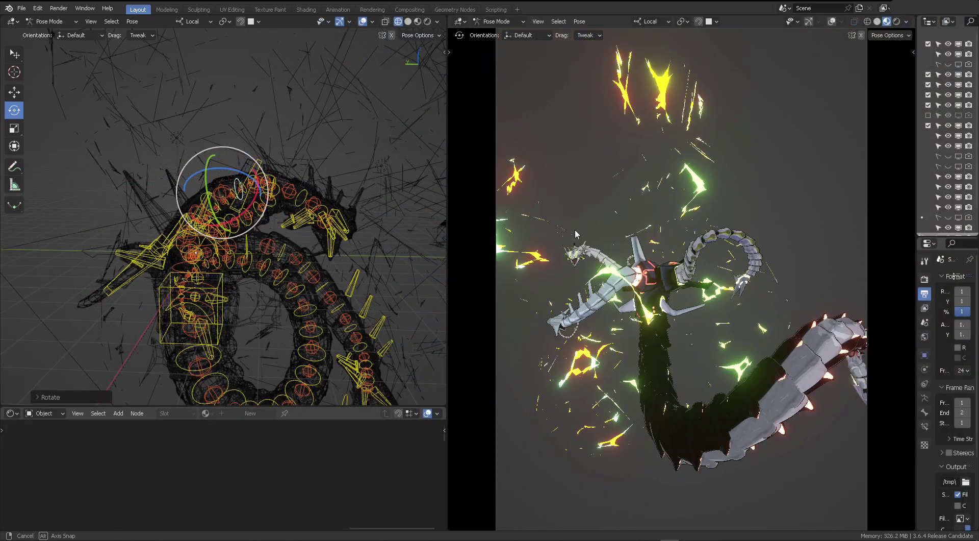
Examine the lighting and reflections on the dragon's heads, body and tail from several angles in the rendered viewport.
middle_drag(574, 228, 669, 214)
scroll(734, 221, up, 3)
middle_drag(734, 222, 788, 227)
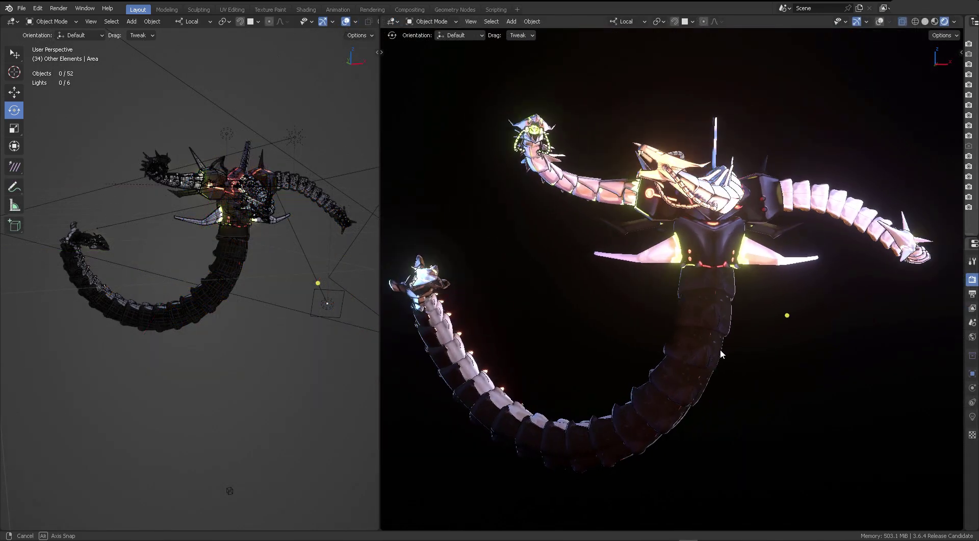
mouse_move(721, 350)
middle_down()
mouse_move(760, 354)
mouse_move(764, 364)
mouse_move(761, 341)
mouse_move(713, 340)
middle_up()
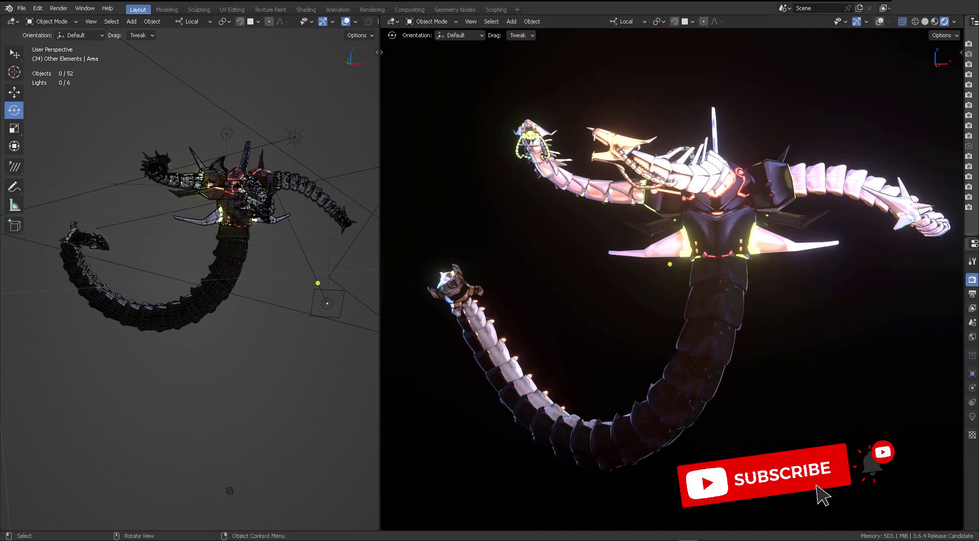
middle_drag(770, 190, 814, 190)
middle_drag(769, 217, 783, 253)
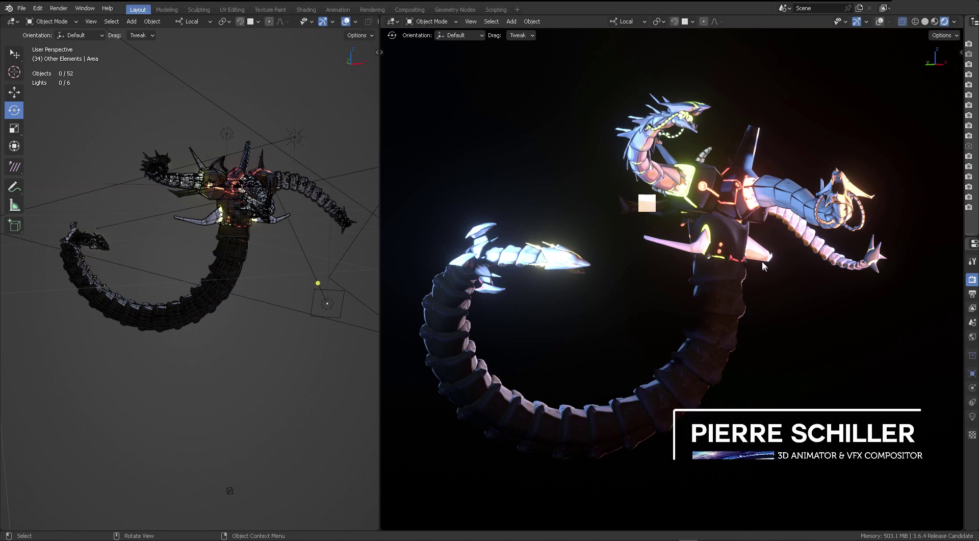
middle_drag(764, 265, 687, 246)
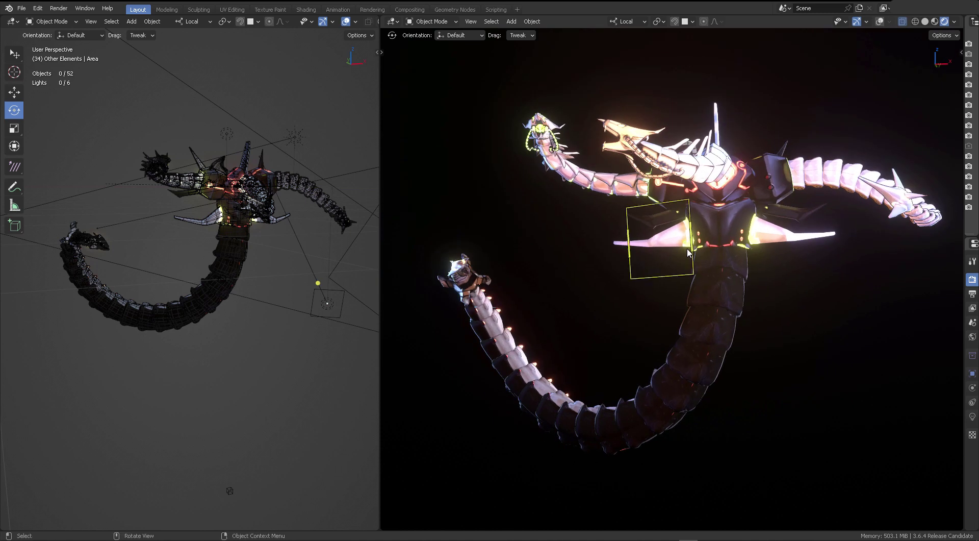
Maximize the rendered viewport to fill the whole window and frame the entire dragon.
scroll(314, 161, up, 2)
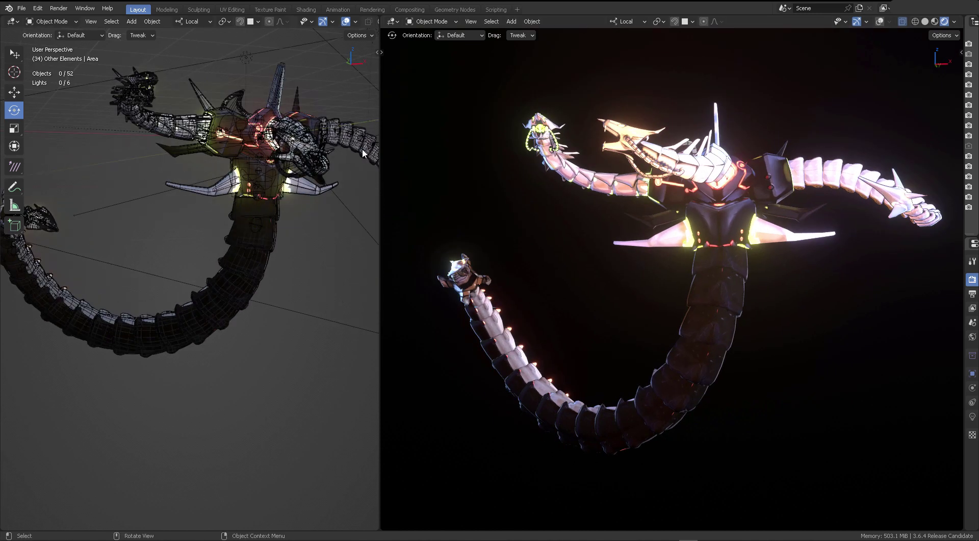
key(ctrl+space)
scroll(643, 201, down, 2)
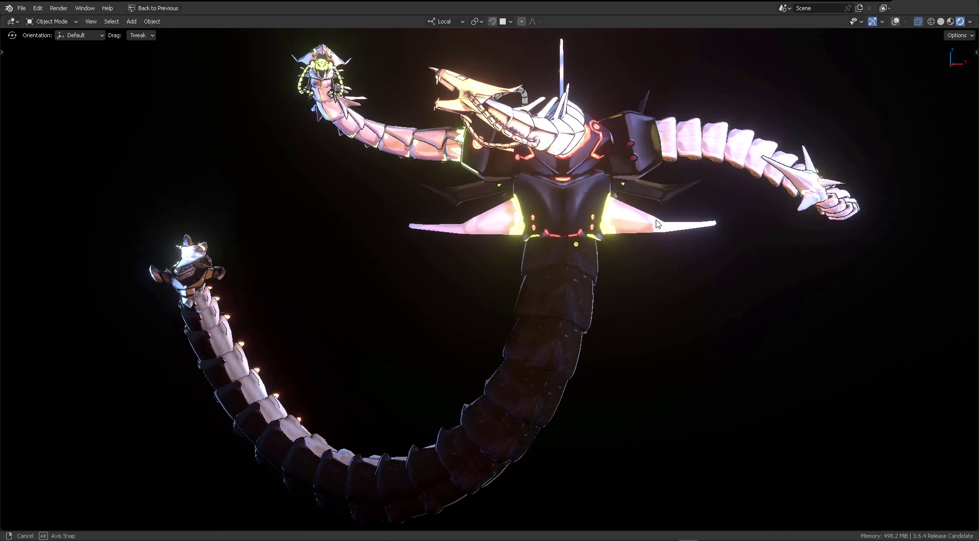